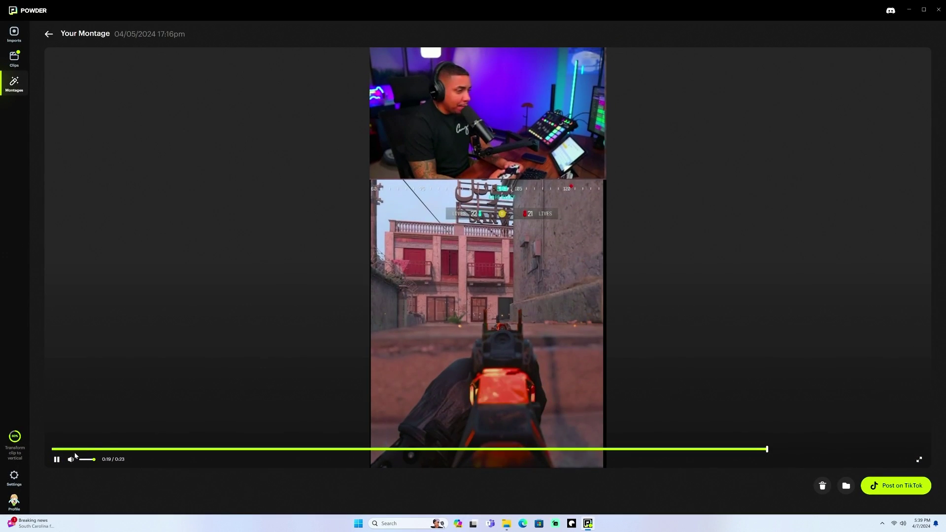
# Start posting the finished vertical montage to TikTok.
pyautogui.click(895, 486)
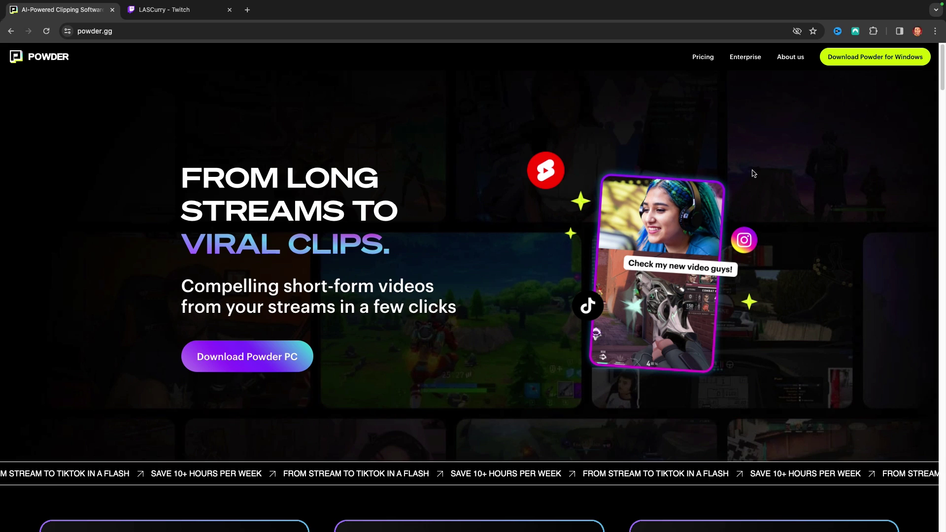
# Open Powder's pricing page in the browser and show the yearly plan prices.
pyautogui.click(703, 58)
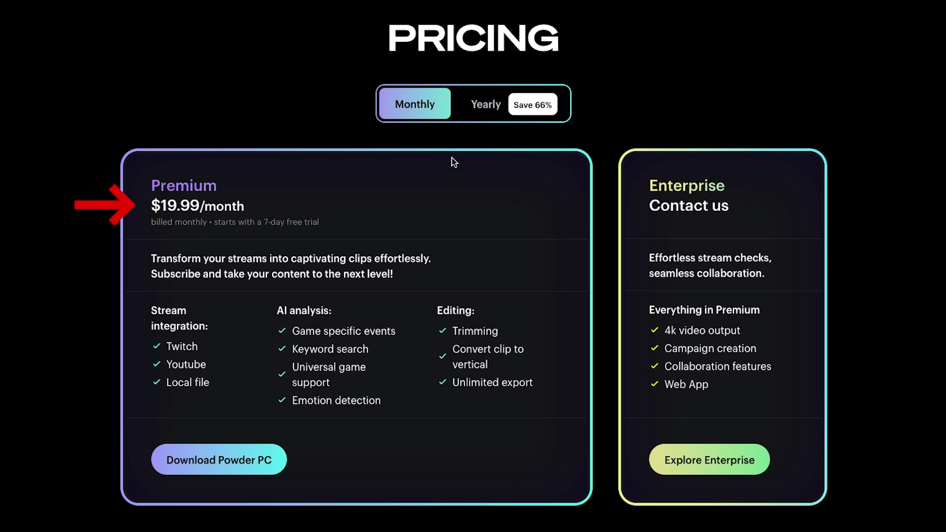
pyautogui.click(474, 113)
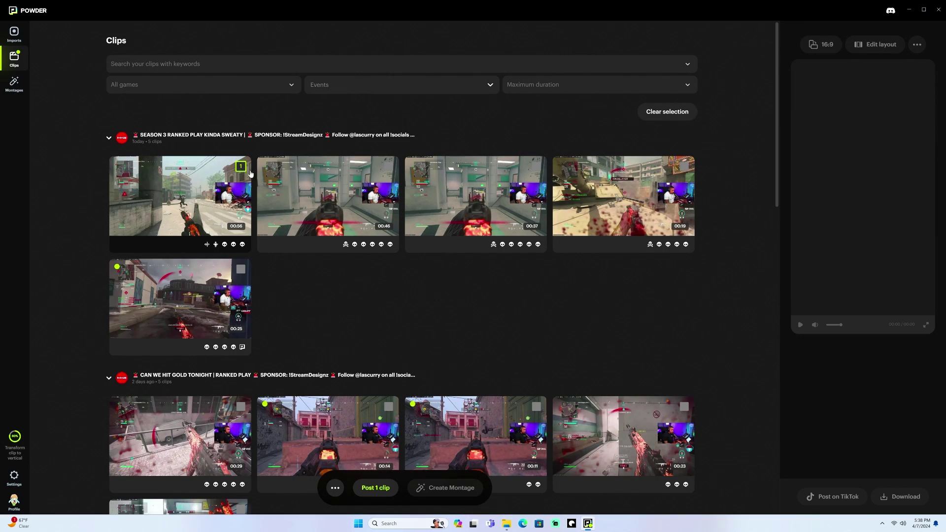
# In Powder's clip library, add the second, third and fourth clips of the "SEASON 3 RANKED PLAY KINDA SWEATY" stream to the selection.
pyautogui.click(388, 166)
pyautogui.click(537, 164)
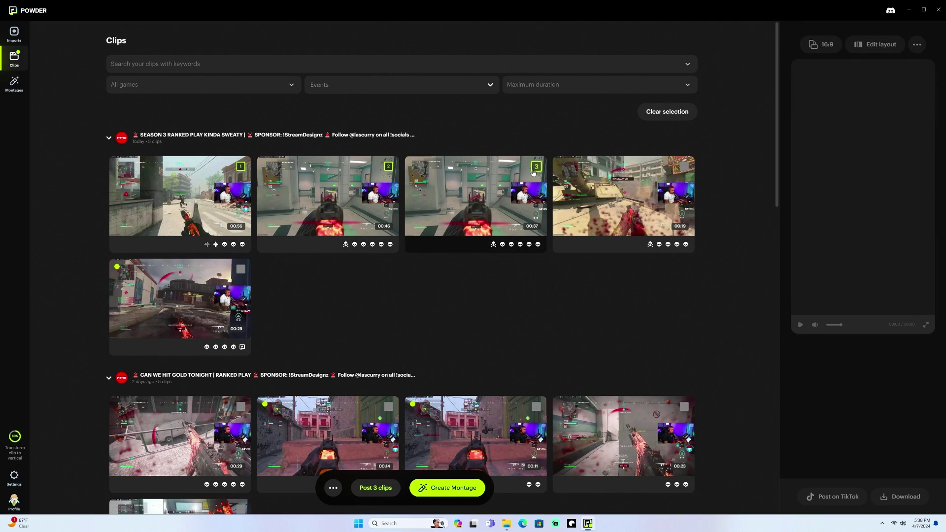
pyautogui.click(685, 166)
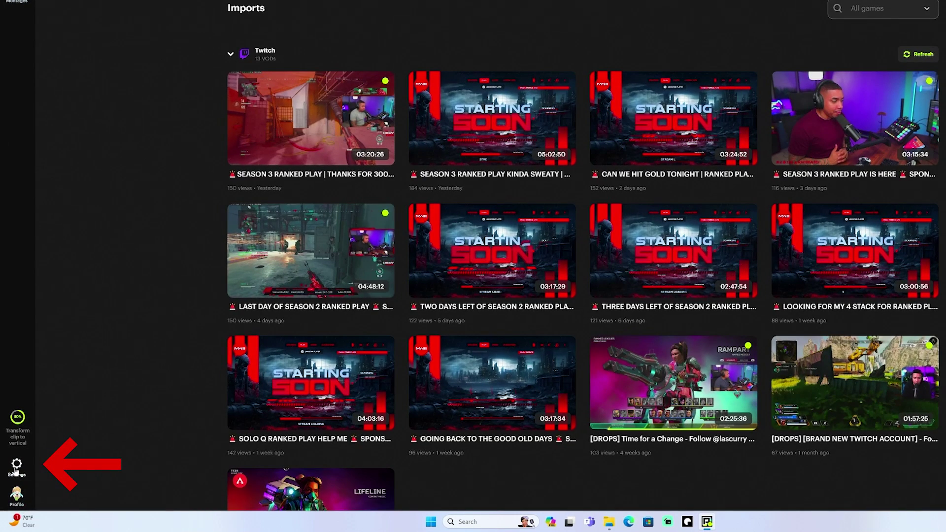
# Set the storage limit to 25% in the application's storage settings.
pyautogui.click(16, 468)
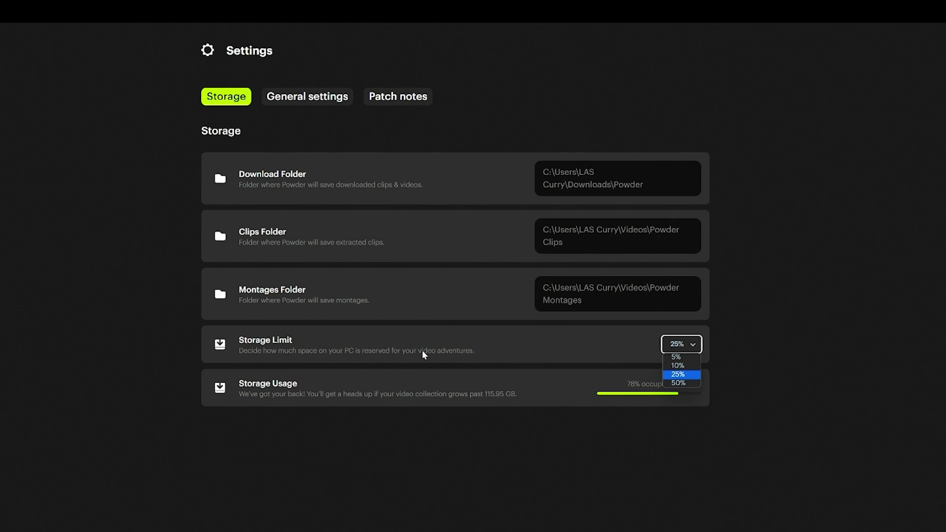
pyautogui.click(684, 373)
# View the general settings and the profile's connected accounts.
pyautogui.click(314, 98)
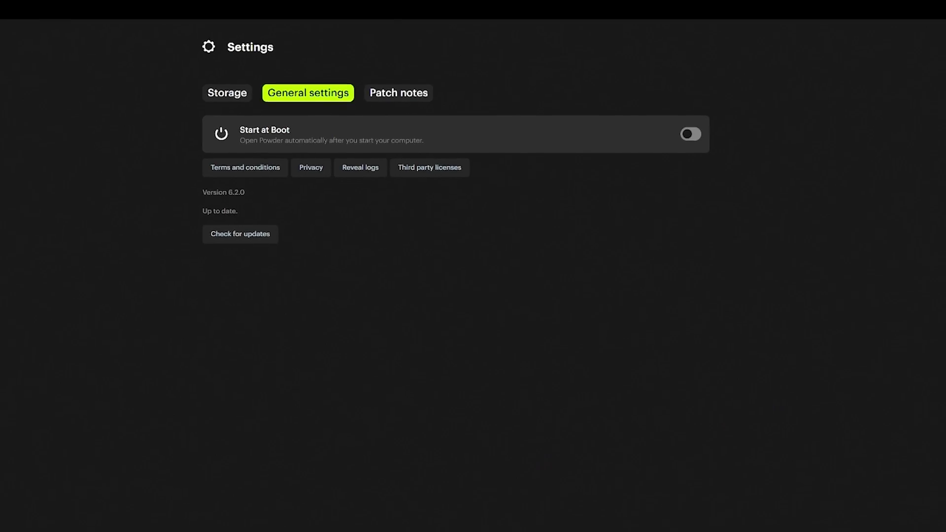
pyautogui.click(19, 495)
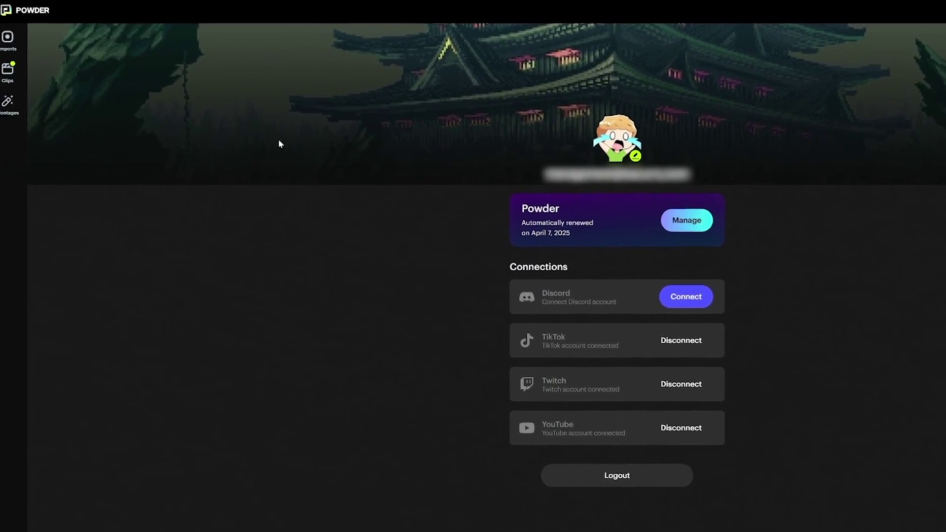
# Browse the imported Twitch and YouTube videos.
pyautogui.click(19, 42)
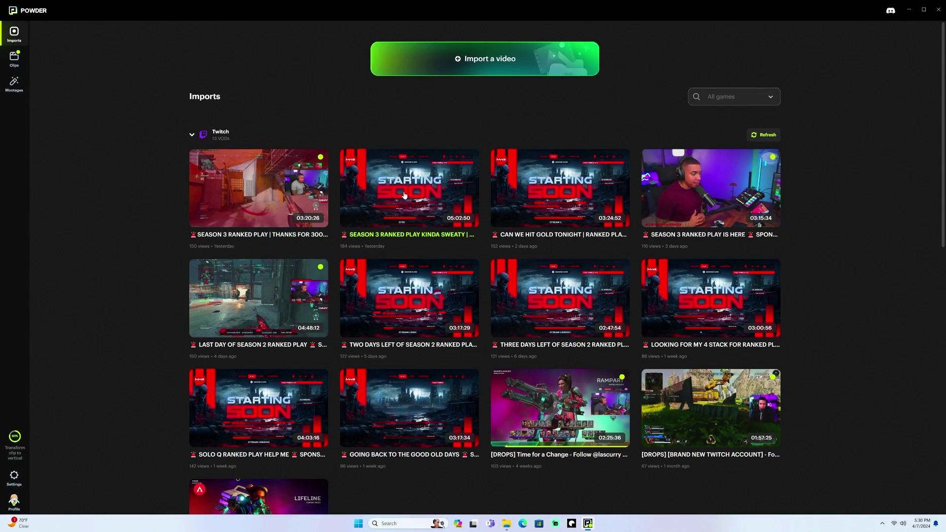
pyautogui.scroll(-10, 346, 382)
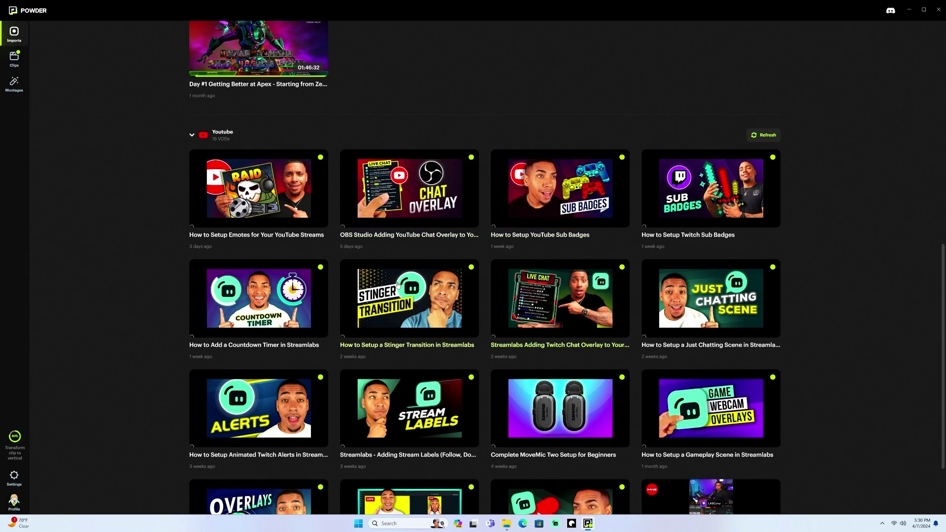
pyautogui.scroll(-1, 270, 316)
pyautogui.scroll(2, 270, 316)
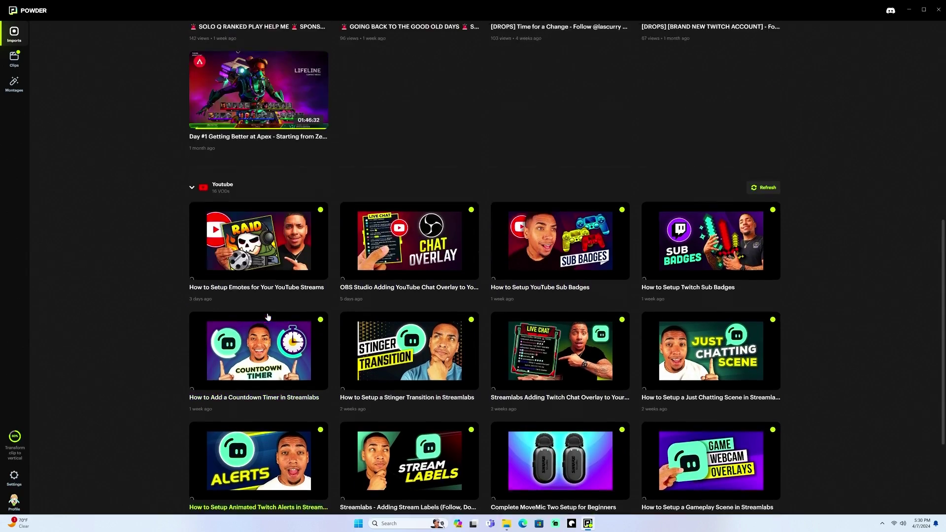
pyautogui.scroll(-3, 266, 319)
pyautogui.scroll(12, 266, 320)
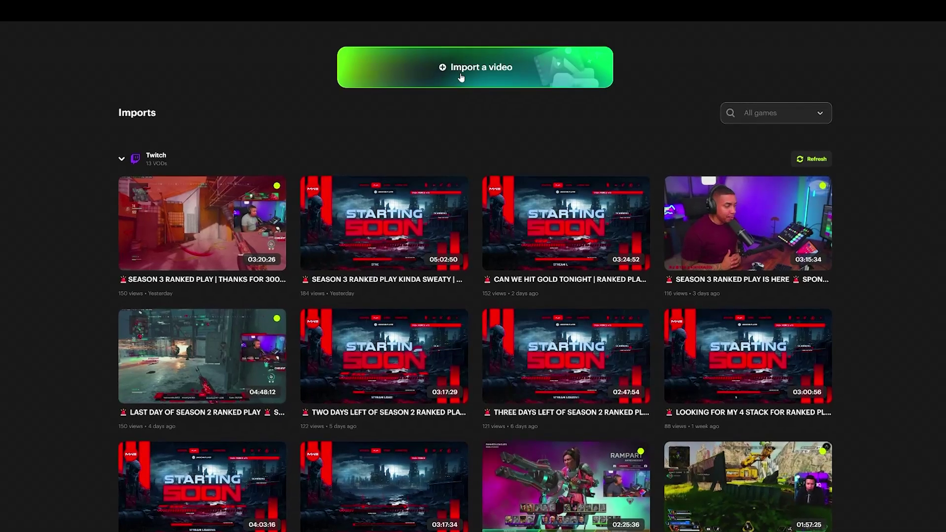
# View the video import options, including importing from a stream link, and close them without importing.
pyautogui.click(464, 69)
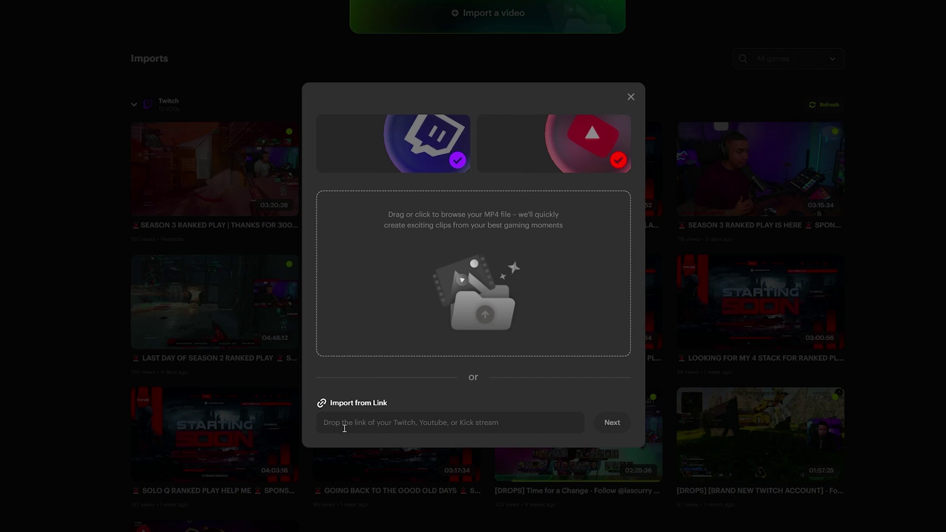
pyautogui.click(338, 427)
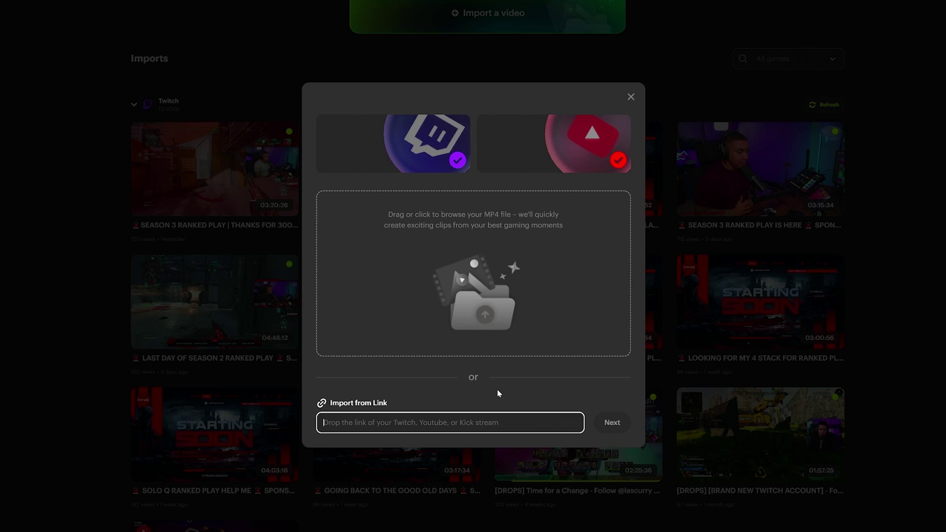
pyautogui.click(630, 98)
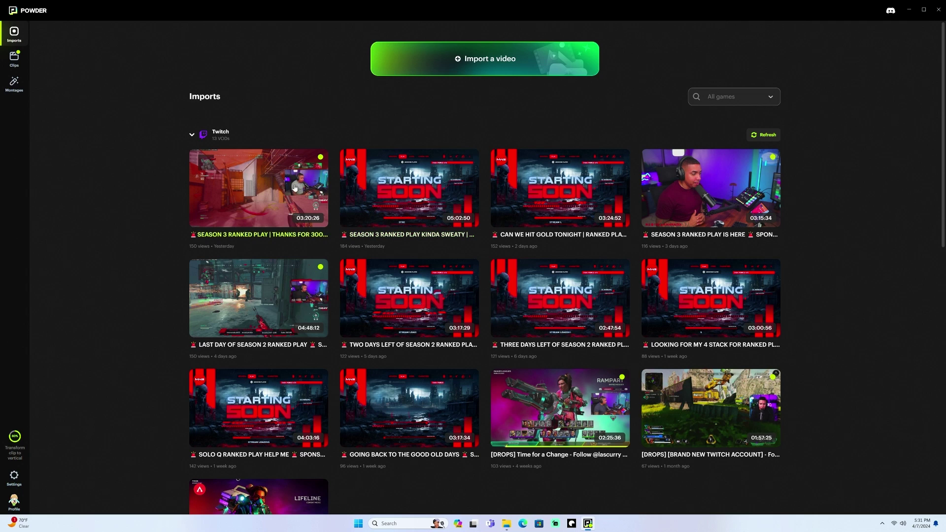
# Examine the game categories available for analyzing the "SEASON 3 RANKED PLAY | THANKS FOR 300 FOLLOWERS" stream.
pyautogui.click(268, 199)
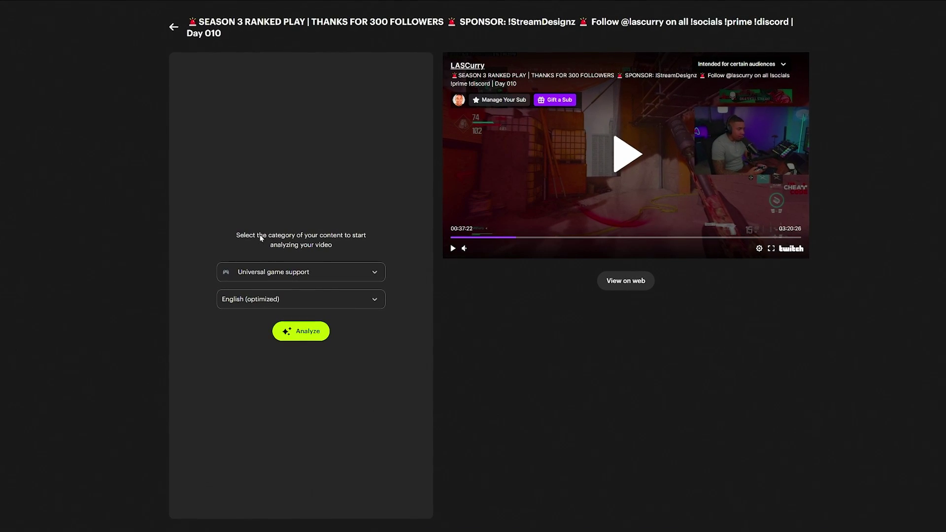
pyautogui.click(357, 278)
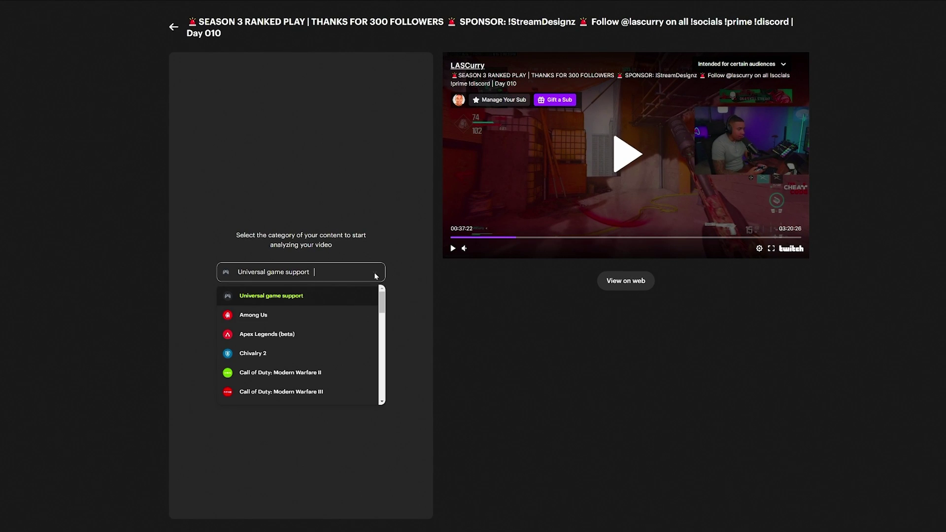
pyautogui.scroll(-5, 310, 349)
pyautogui.scroll(-5, 307, 346)
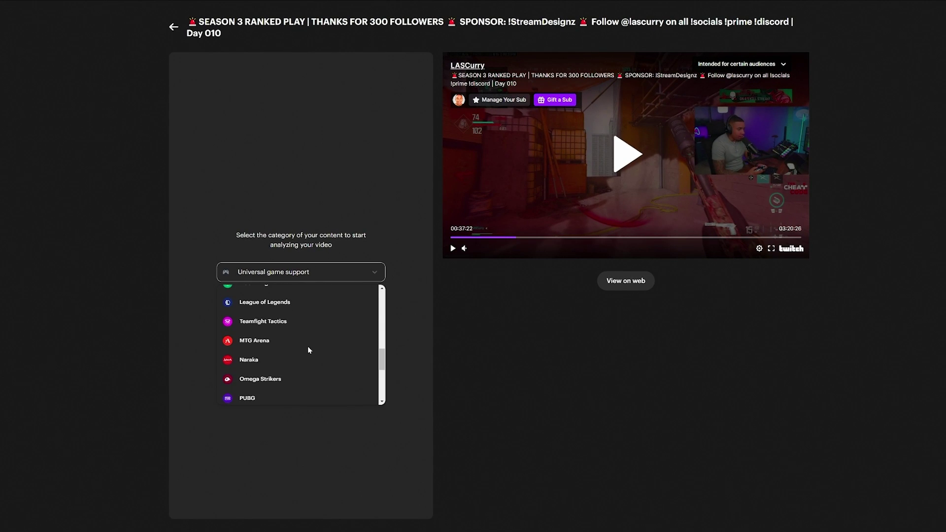
pyautogui.scroll(10, 279, 351)
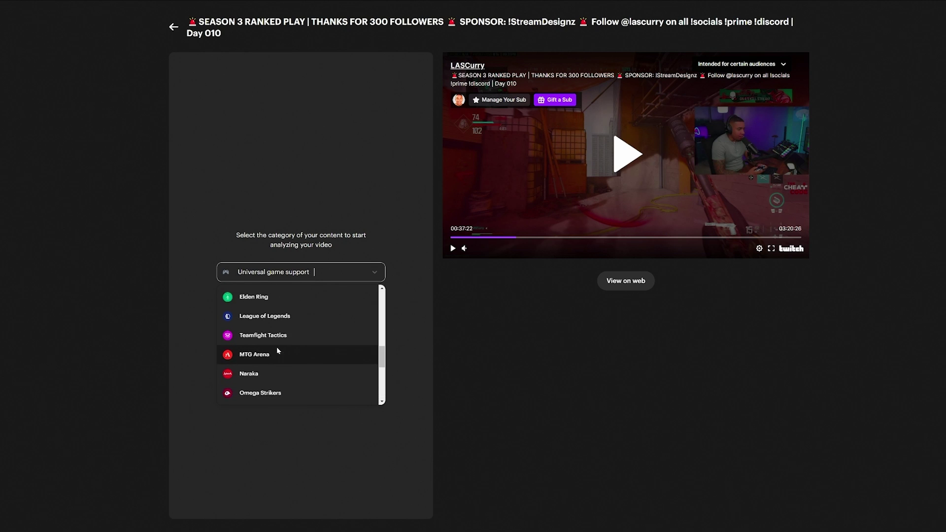
pyautogui.scroll(-2, 266, 345)
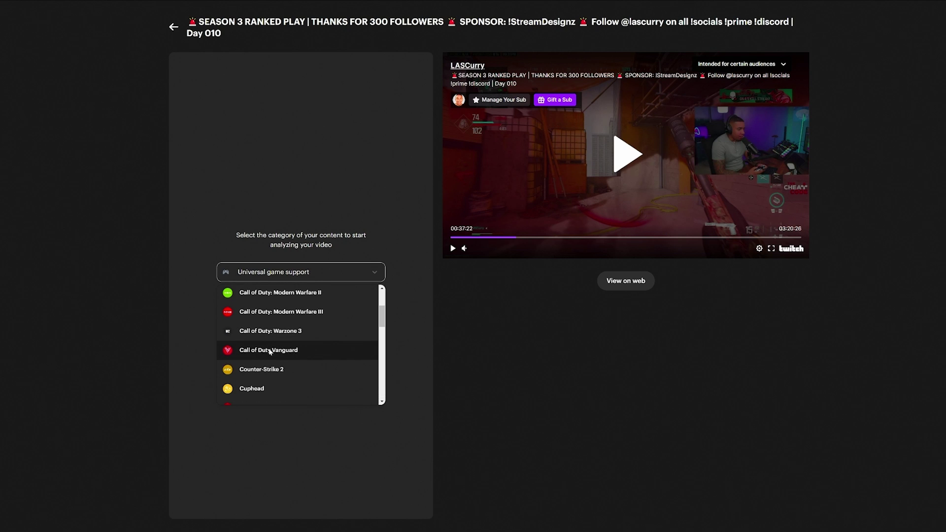
pyautogui.scroll(2, 274, 349)
pyautogui.click(207, 317)
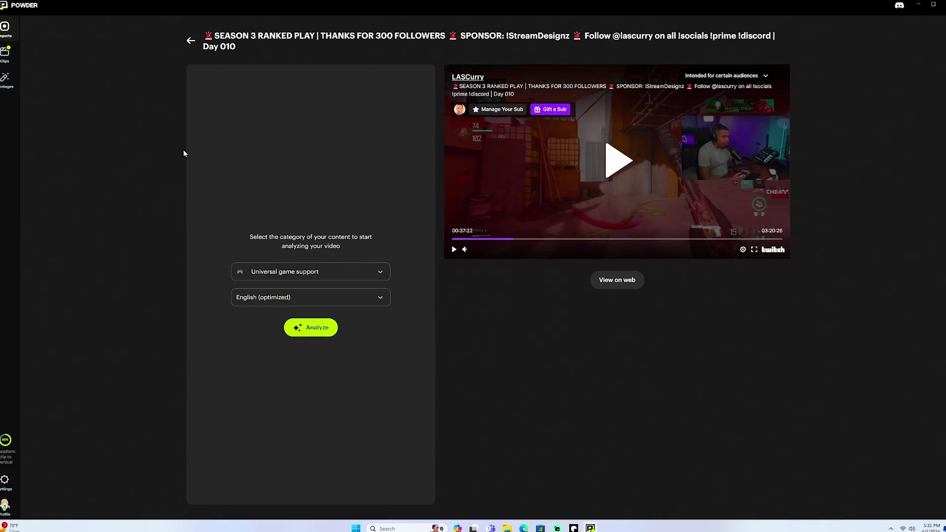
# Examine the video, audio and other event filters for the suggested clips of the "SEASON 3 RANKED PLAY KINDA SWEATY" stream.
pyautogui.click(26, 61)
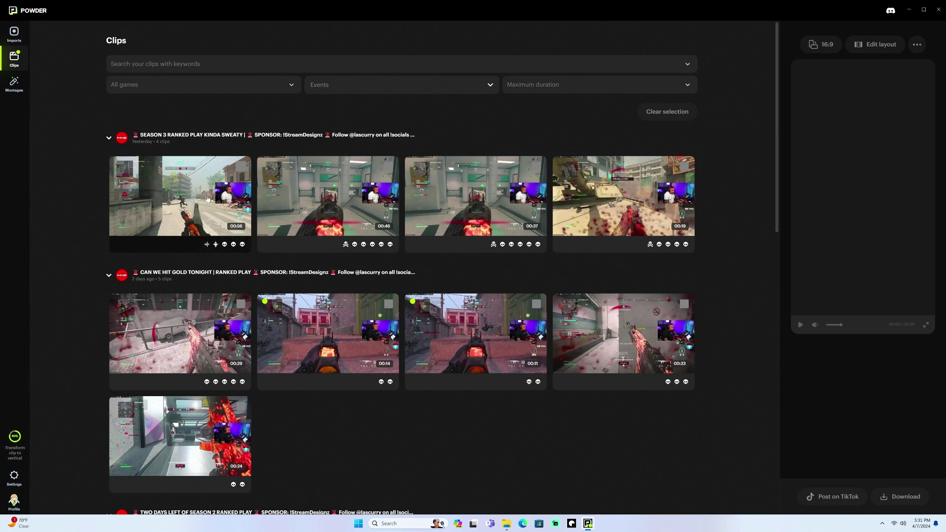
pyautogui.click(14, 33)
pyautogui.click(257, 185)
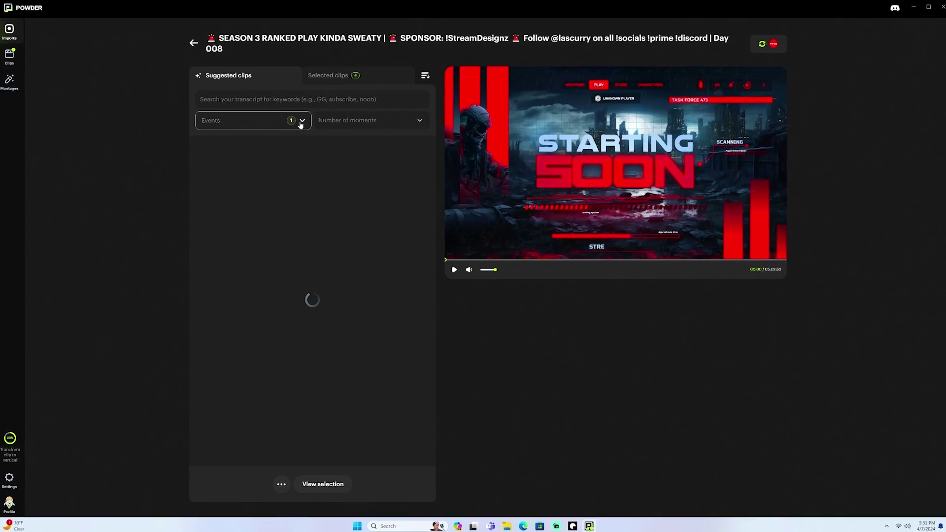
pyautogui.click(295, 121)
pyautogui.click(213, 140)
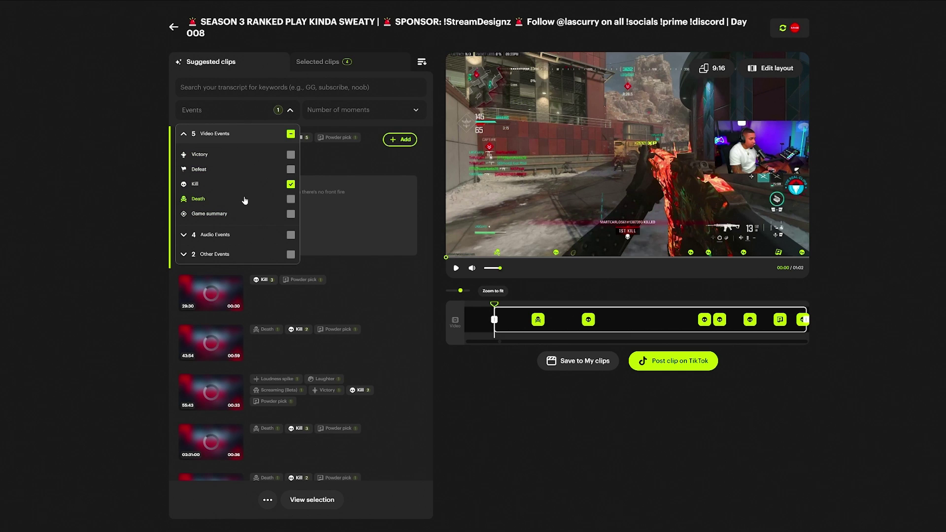
pyautogui.click(184, 235)
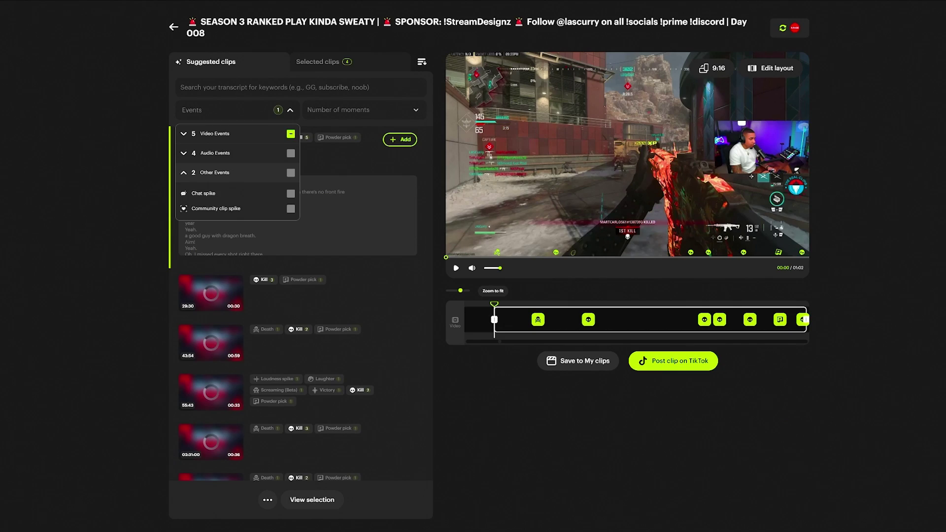
pyautogui.press('Escape')
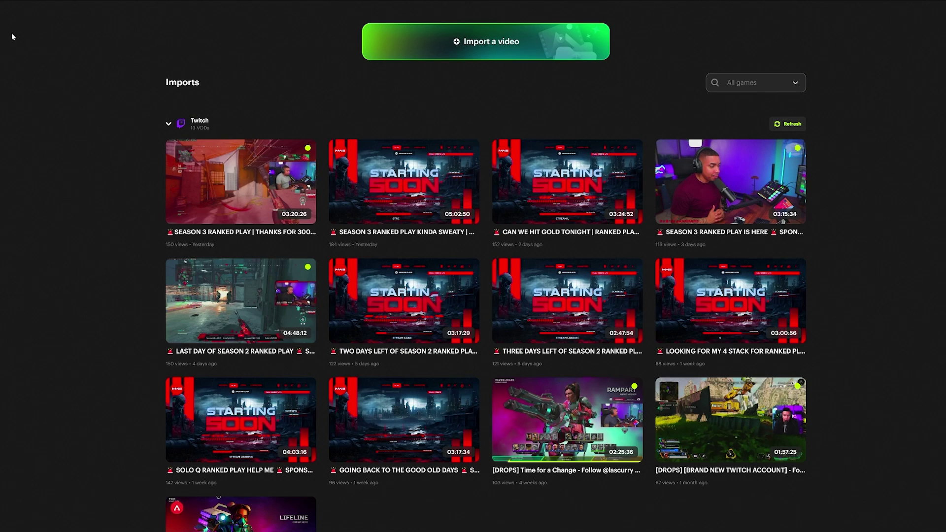
# Analyze the "SEASON 3 RANKED PLAY | THANKS FOR 300 FOLLOWERS" stream as Call of Duty: Modern Warfare III with English (optimized).
pyautogui.click(201, 161)
pyautogui.click(309, 271)
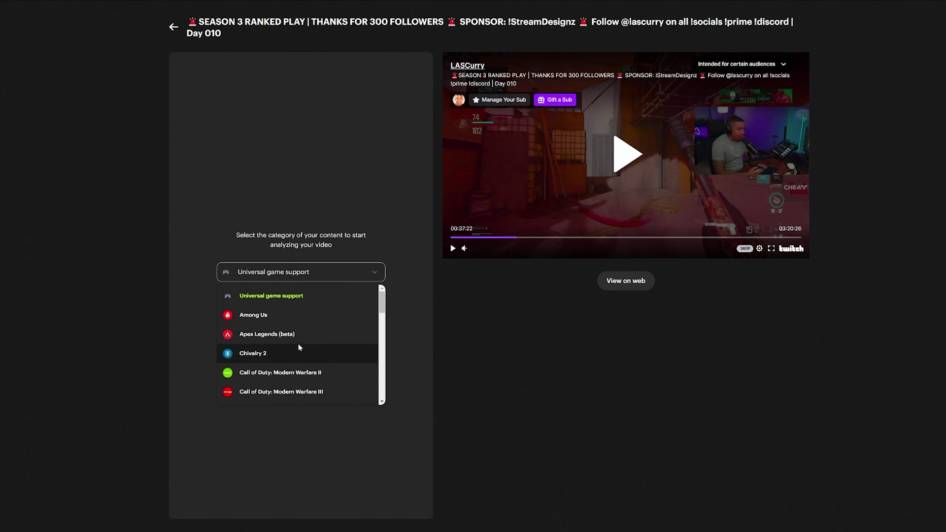
pyautogui.scroll(-2, 301, 347)
pyautogui.click(248, 311)
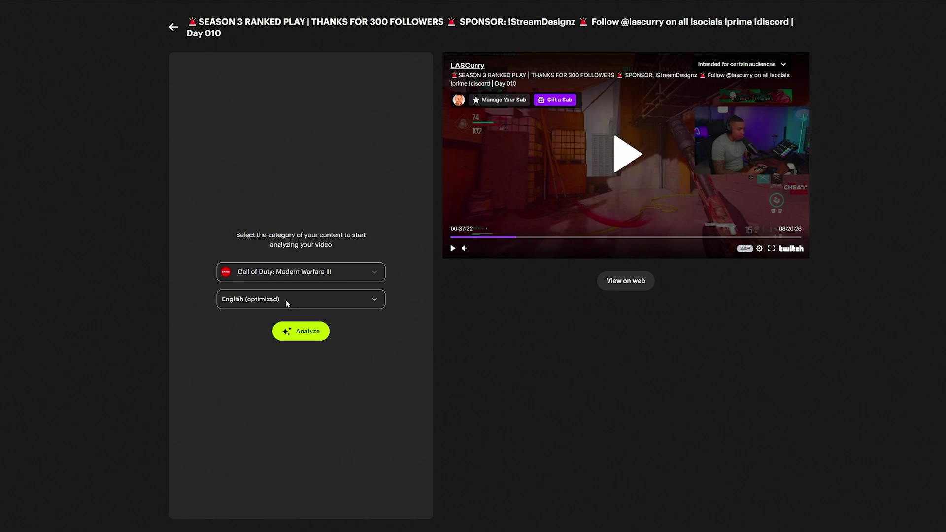
pyautogui.click(324, 305)
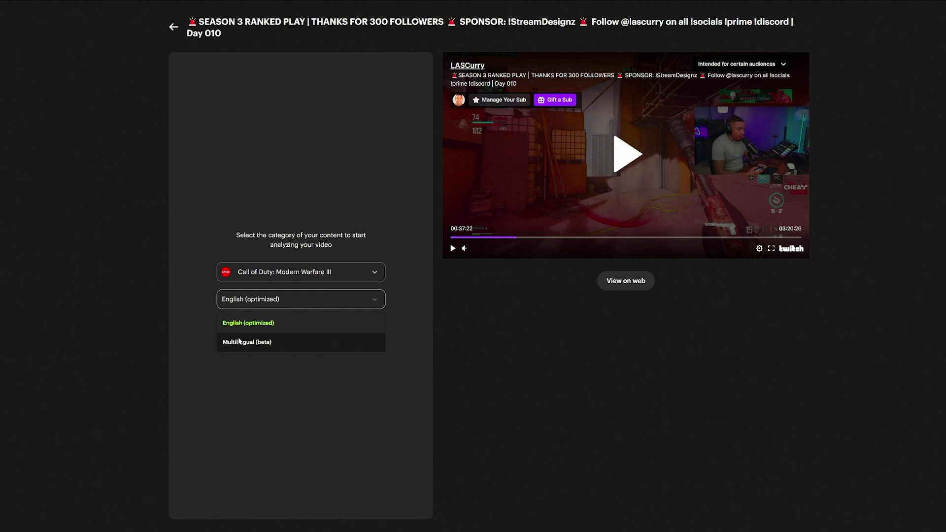
pyautogui.click(258, 325)
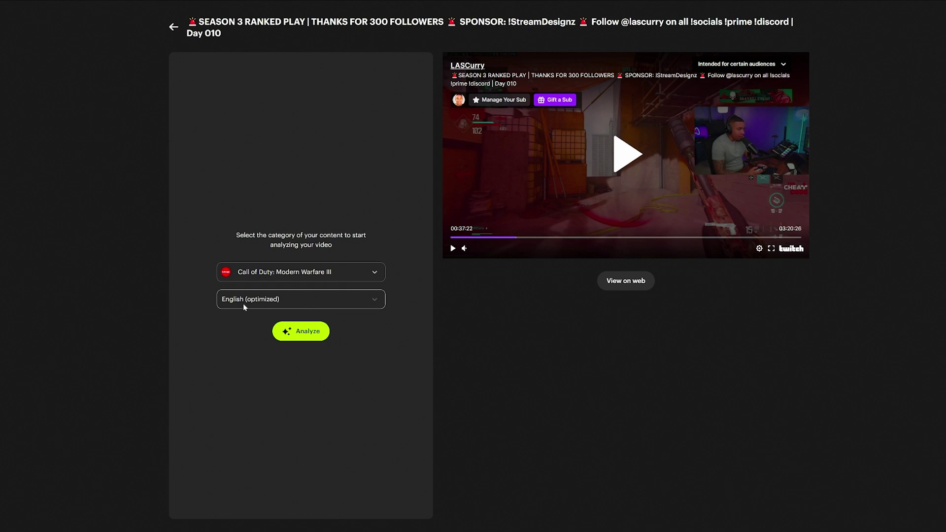
pyautogui.click(312, 333)
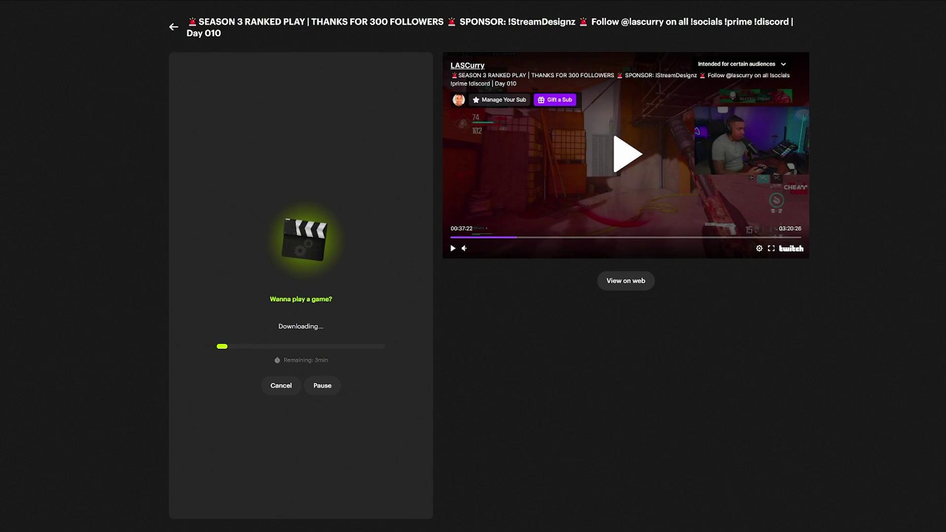
# Browse the suggested clips found in the "SEASON 3 RANKED PLAY KINDA SWEATY" stream.
pyautogui.press('Escape')
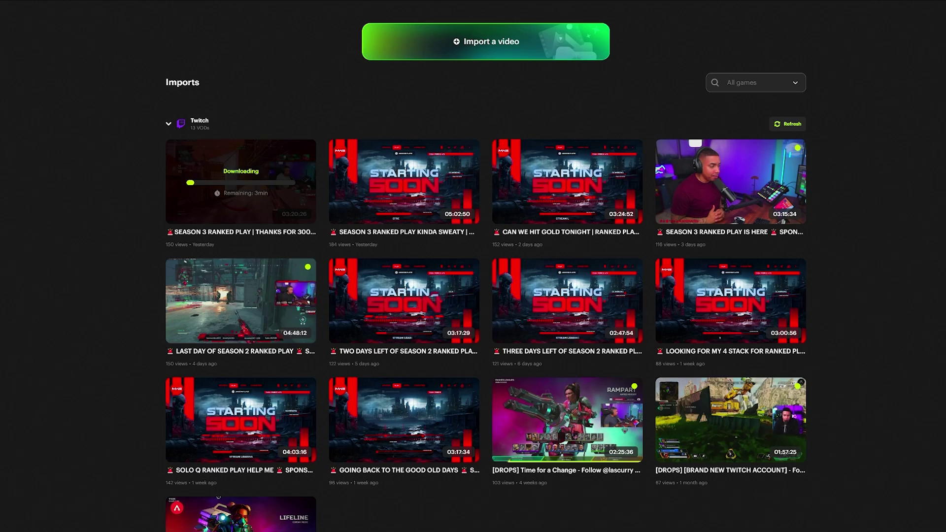
pyautogui.click(403, 180)
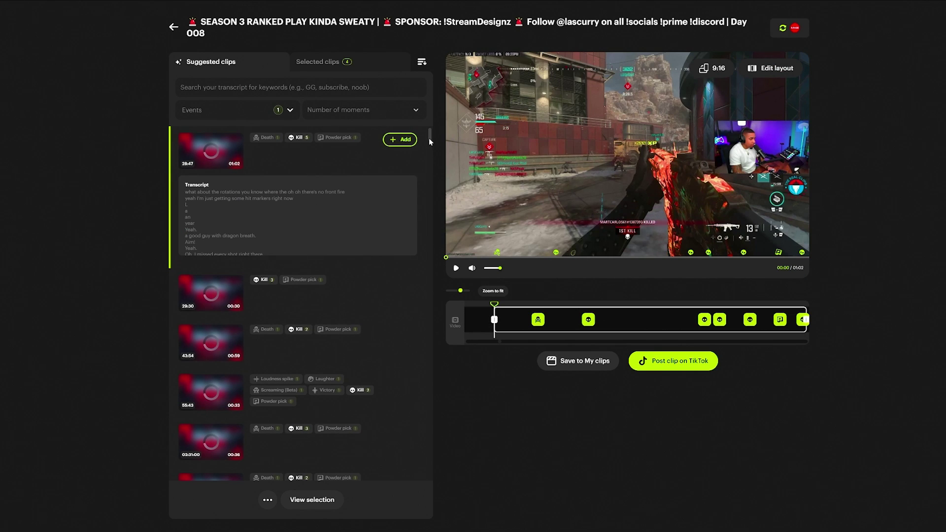
pyautogui.scroll(-5, 429, 138)
pyautogui.scroll(-10, 428, 202)
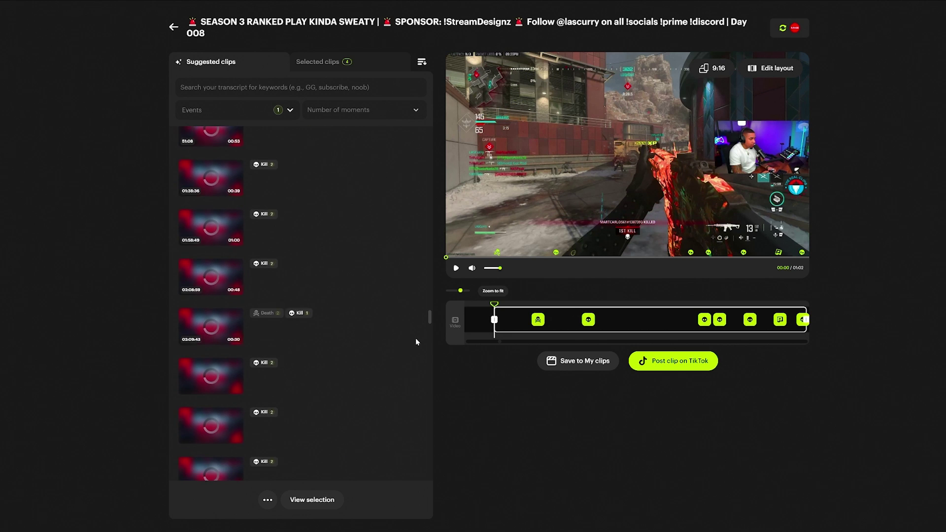
pyautogui.scroll(10, 417, 439)
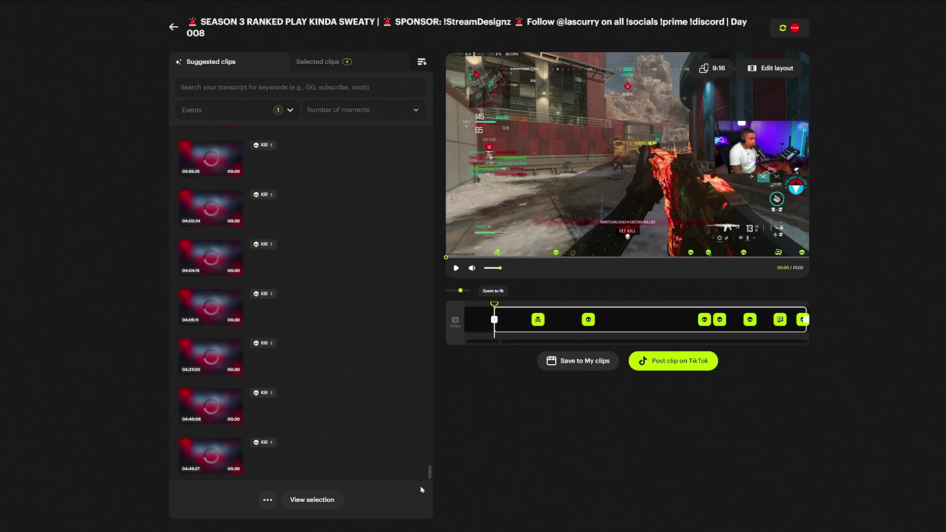
# Search the stream transcript for the keyword "I got him" to narrow down the suggested clips.
pyautogui.scroll(5, 431, 158)
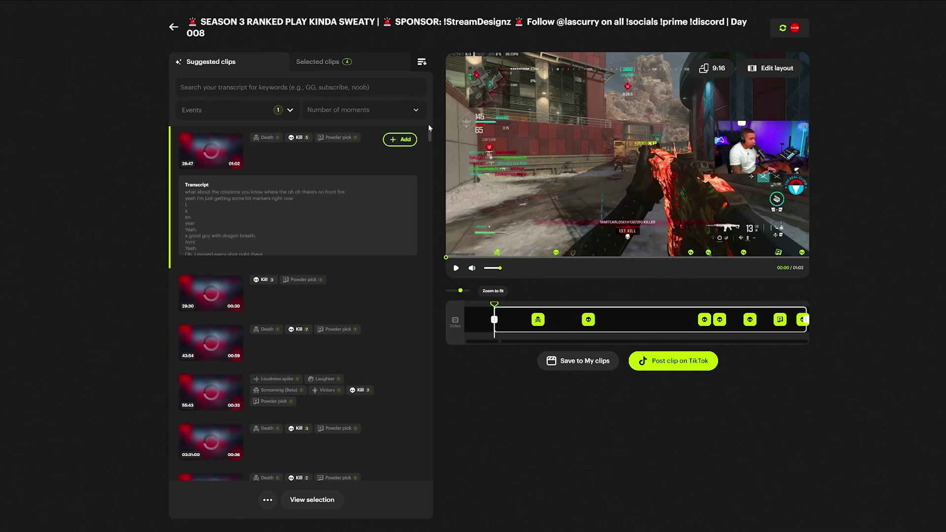
pyautogui.click(198, 87)
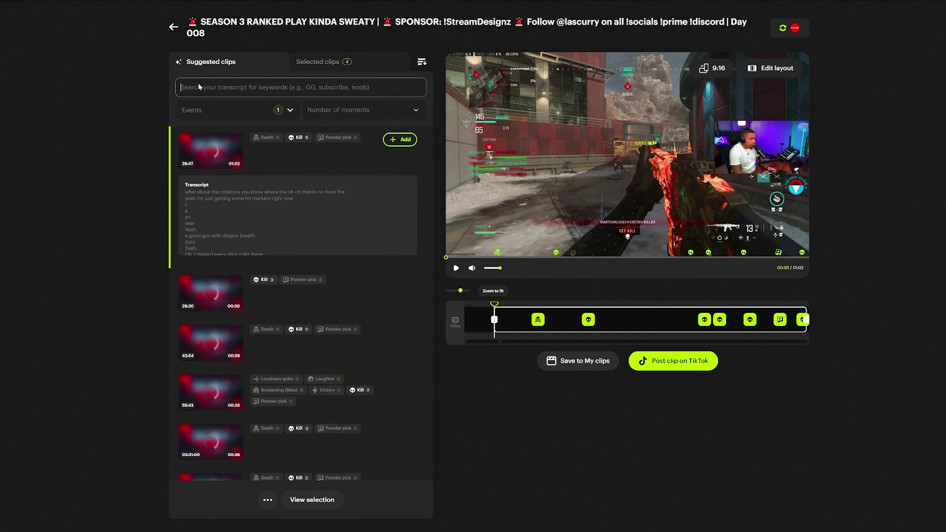
pyautogui.write('I got him')
pyautogui.press('Return')
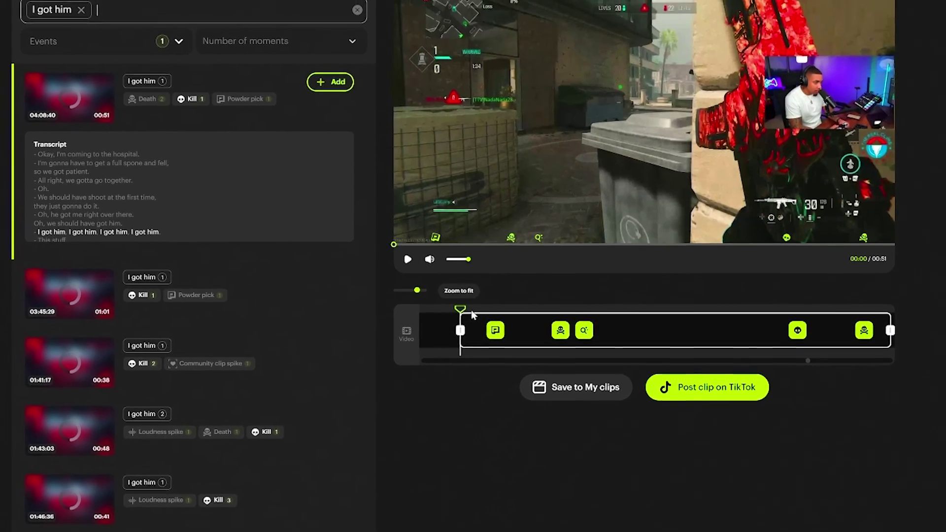
# Preview the first suggested clip matching "I got him", starting from about 12 seconds in.
pyautogui.moveTo(471, 314); pyautogui.dragTo(572, 312)
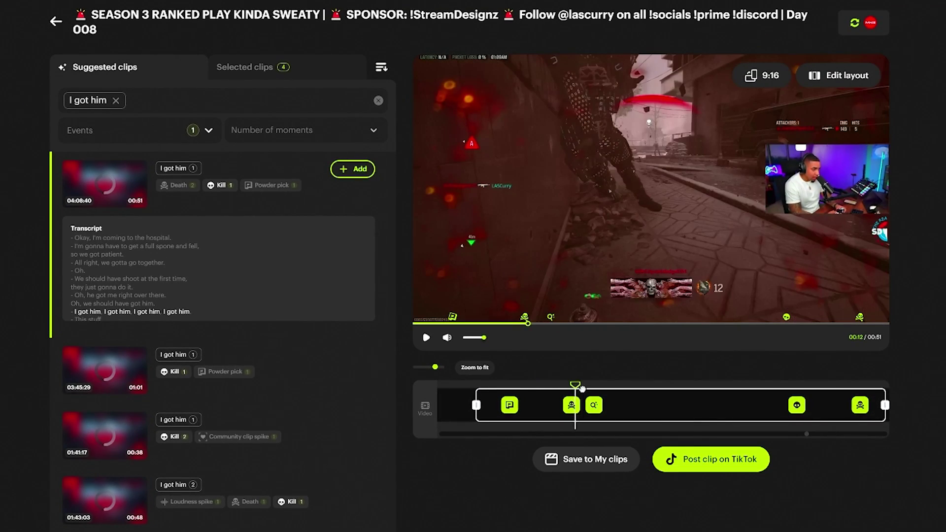
pyautogui.click(425, 338)
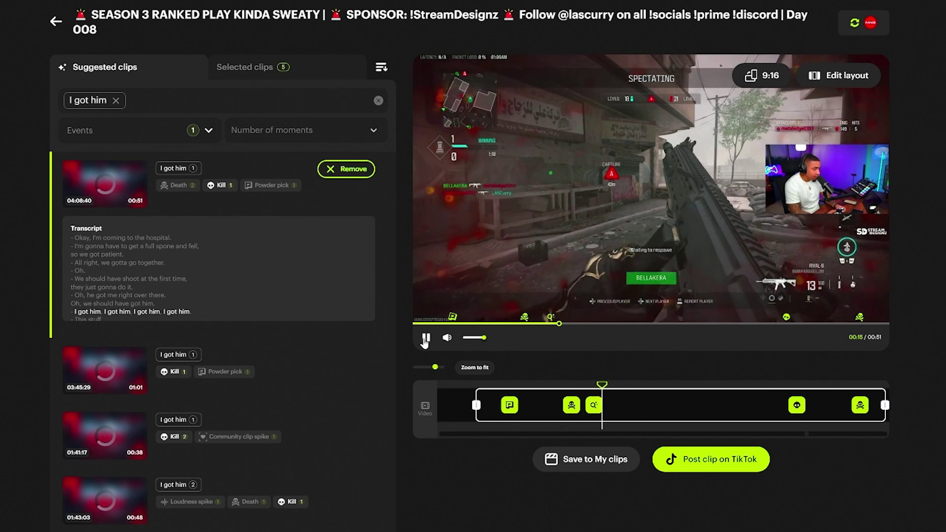
pyautogui.click(426, 338)
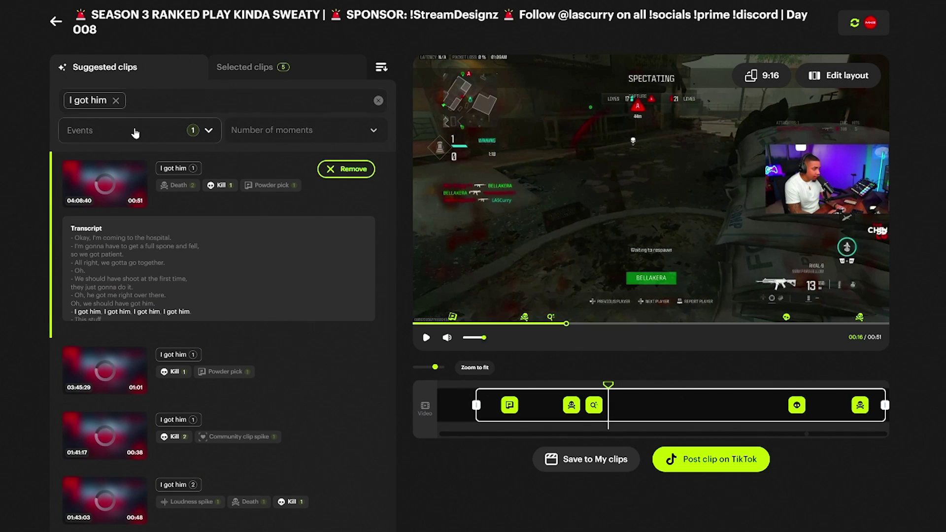
# Clear the "I got him" keyword and filter the suggested clips by all video, audio and other events.
pyautogui.click(115, 101)
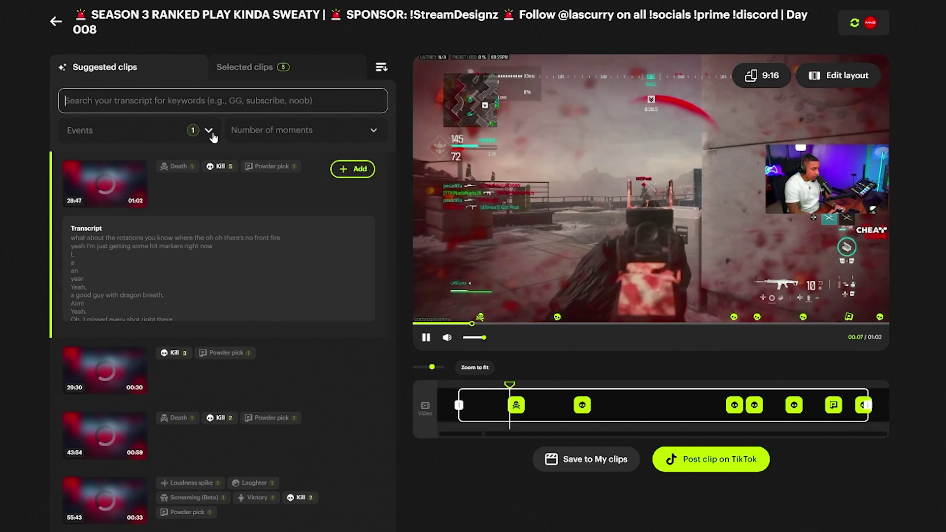
pyautogui.click(213, 138)
pyautogui.click(209, 186)
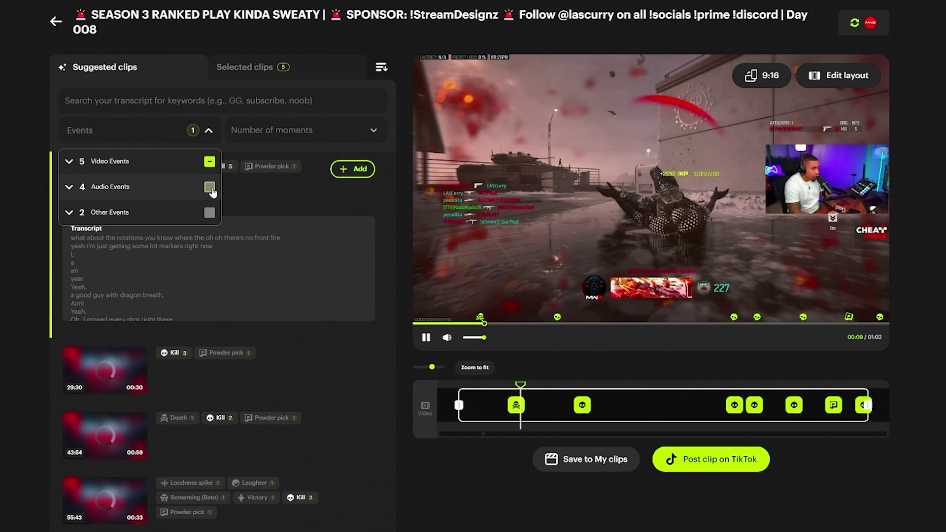
pyautogui.click(210, 214)
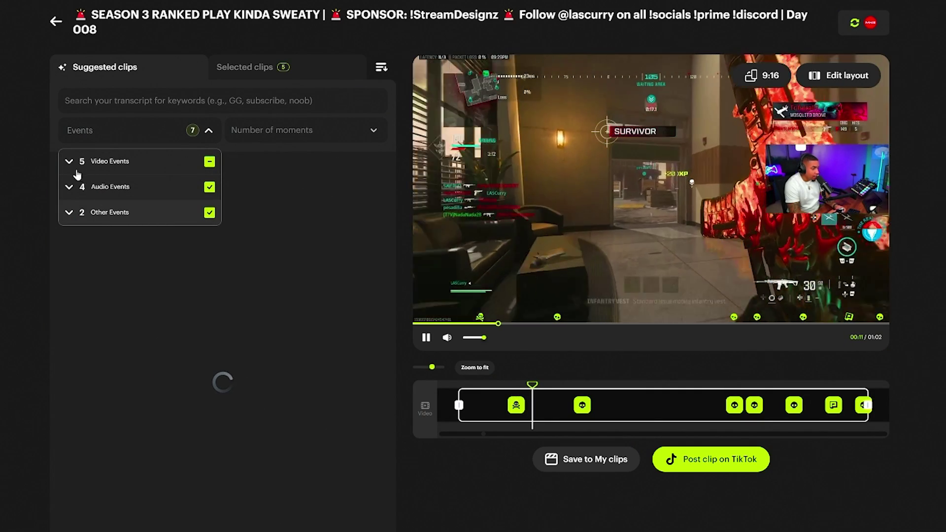
pyautogui.click(70, 163)
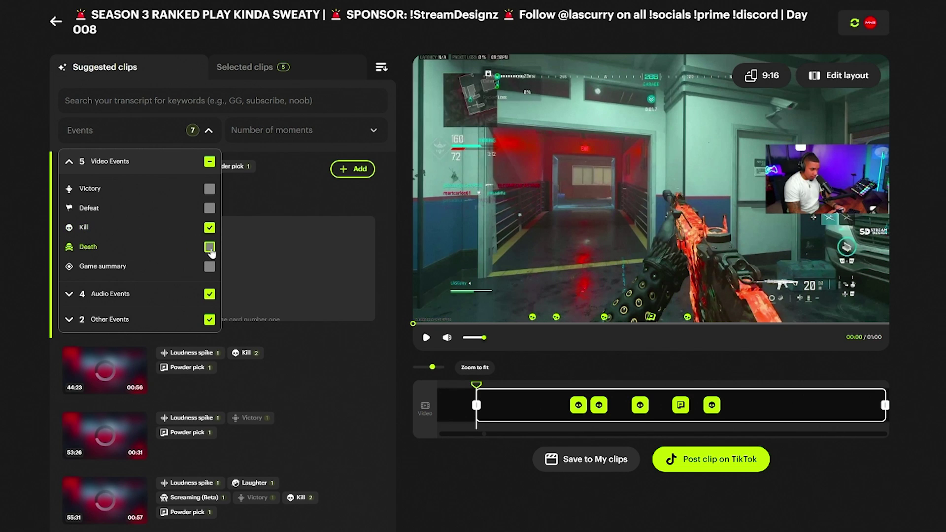
pyautogui.click(210, 270)
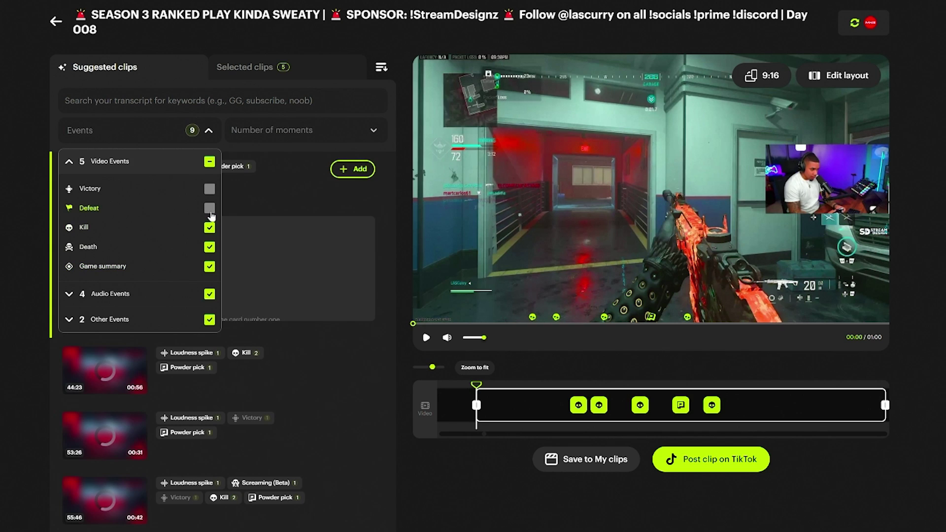
pyautogui.click(209, 191)
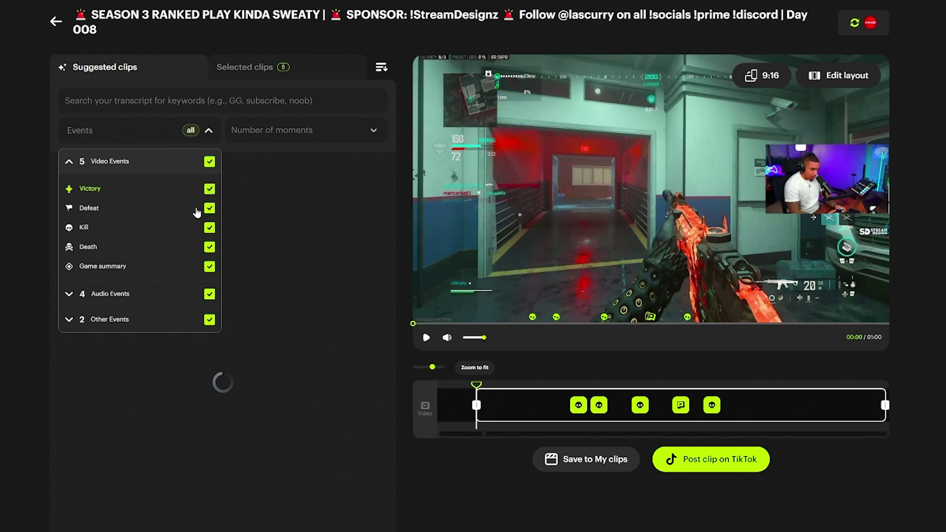
# Examine the individual audio and other events in the filter, and the number-of-moments options.
pyautogui.click(69, 296)
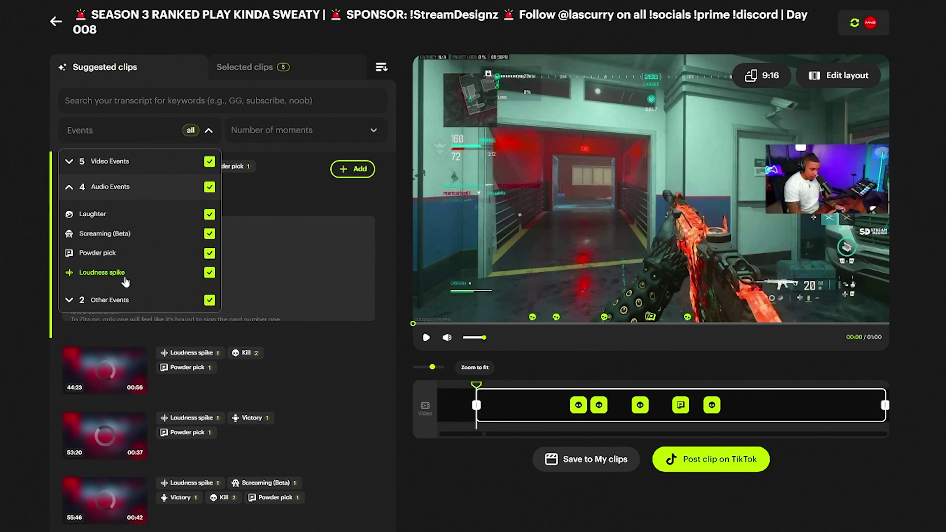
pyautogui.click(70, 302)
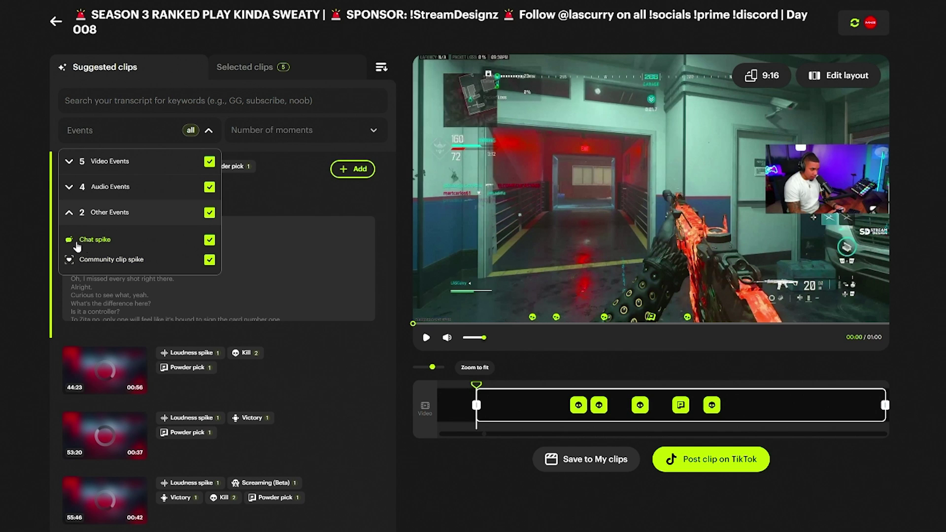
pyautogui.click(271, 204)
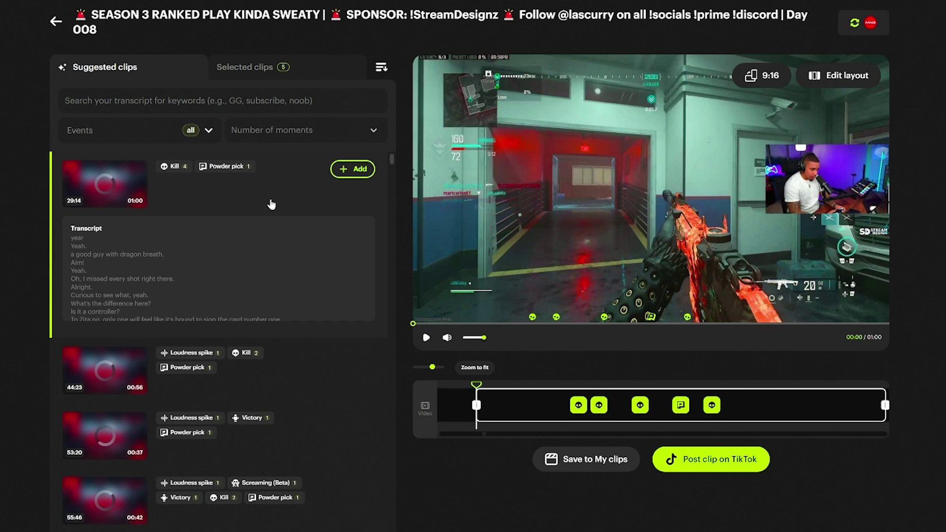
pyautogui.click(315, 139)
pyautogui.click(239, 162)
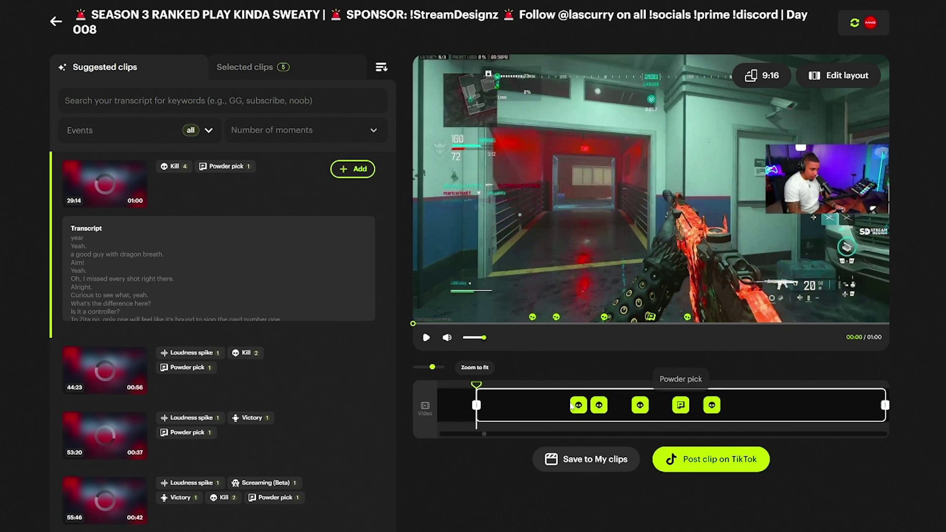
# Trim the start and end of the 29:14 clip to about 24 seconds, keeping all its kill events.
pyautogui.click(425, 340)
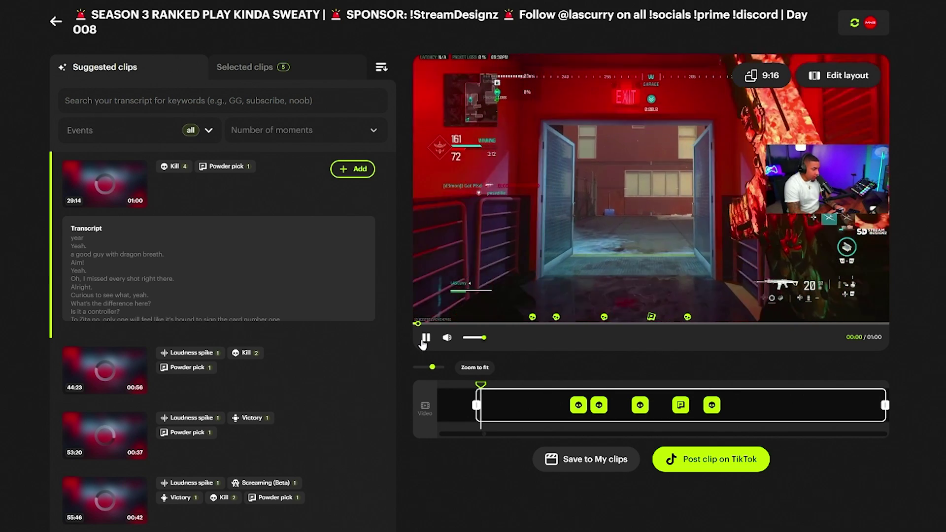
pyautogui.click(426, 339)
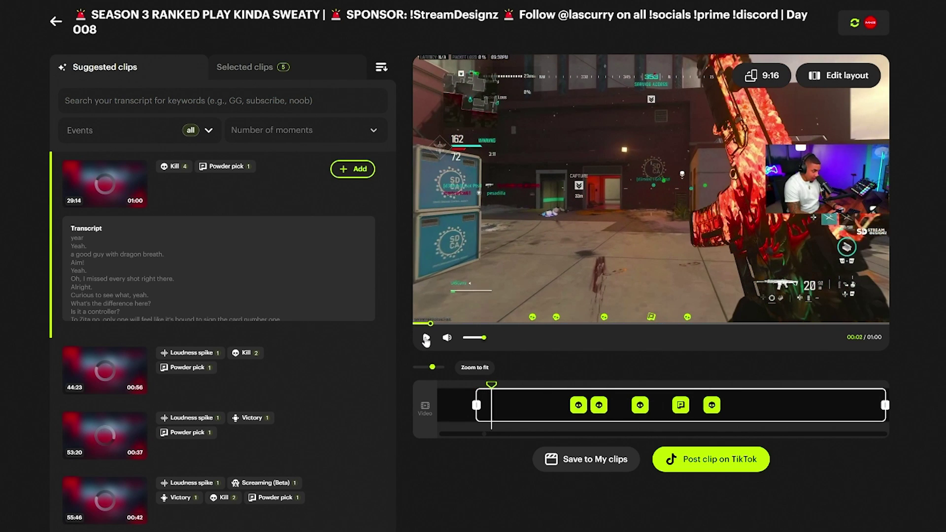
pyautogui.moveTo(476, 406); pyautogui.dragTo(565, 405)
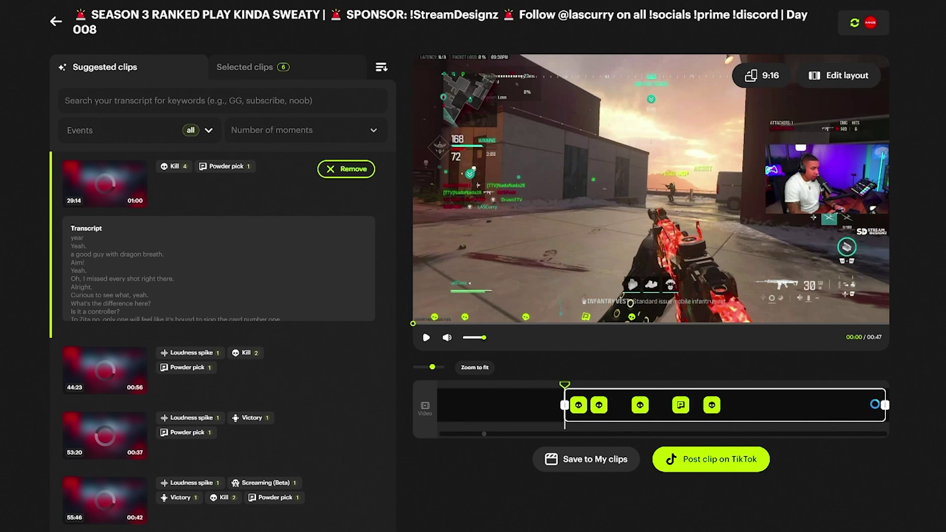
pyautogui.moveTo(885, 405); pyautogui.dragTo(802, 405)
pyautogui.moveTo(732, 404); pyautogui.dragTo(732, 405)
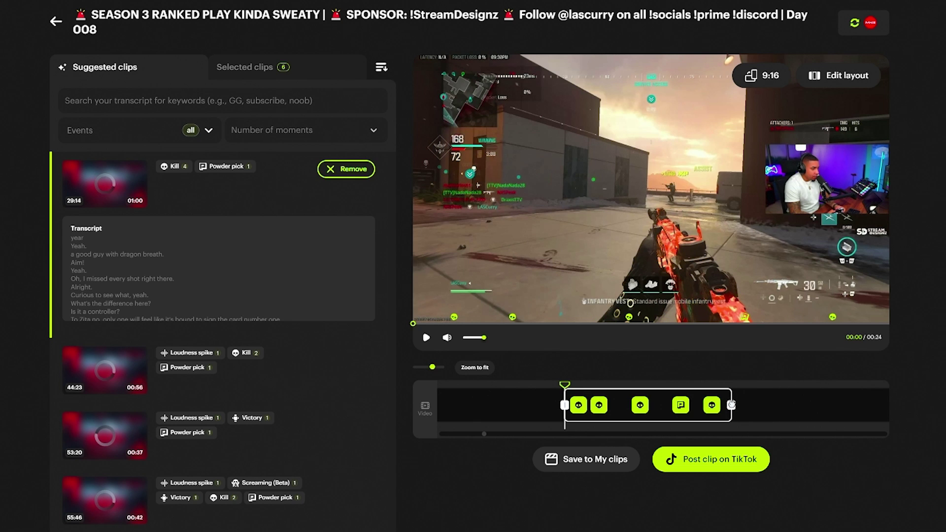
# Play back the trimmed 29:14 clip to review its kills.
pyautogui.click(425, 344)
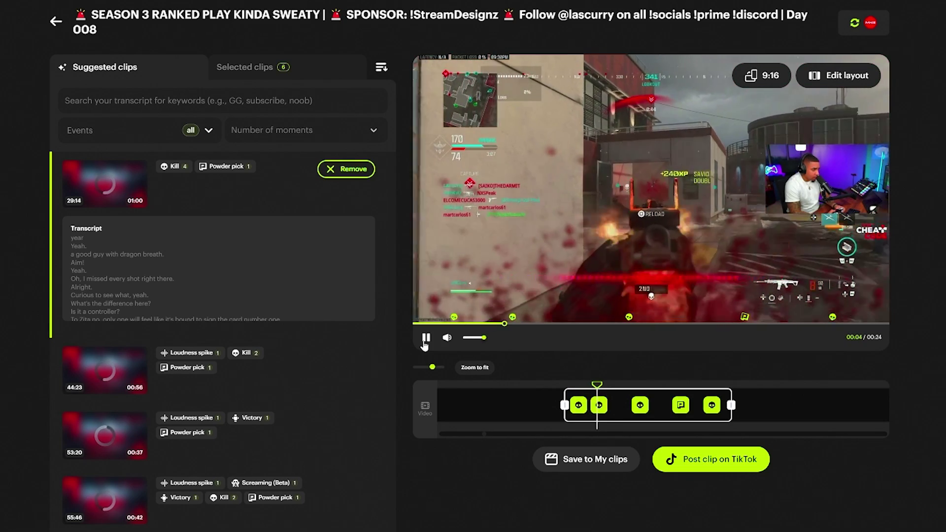
pyautogui.click(425, 344)
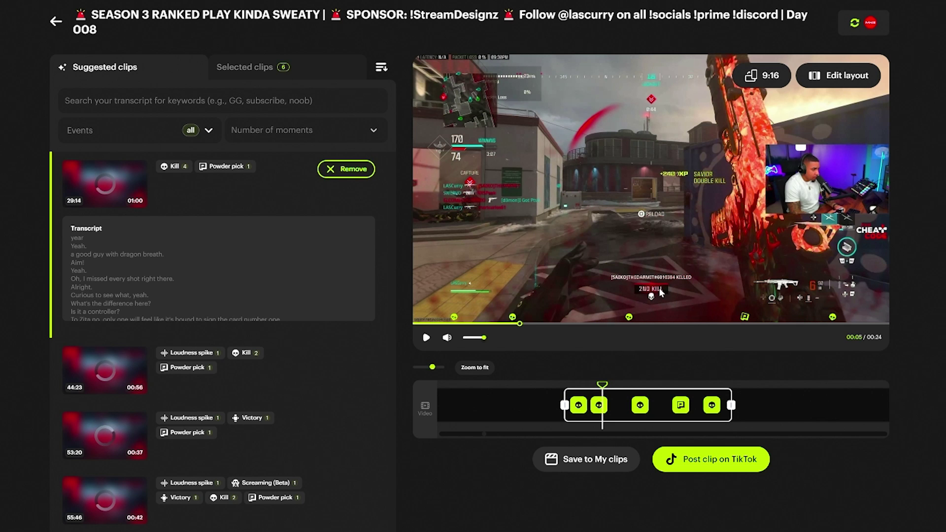
pyautogui.click(427, 338)
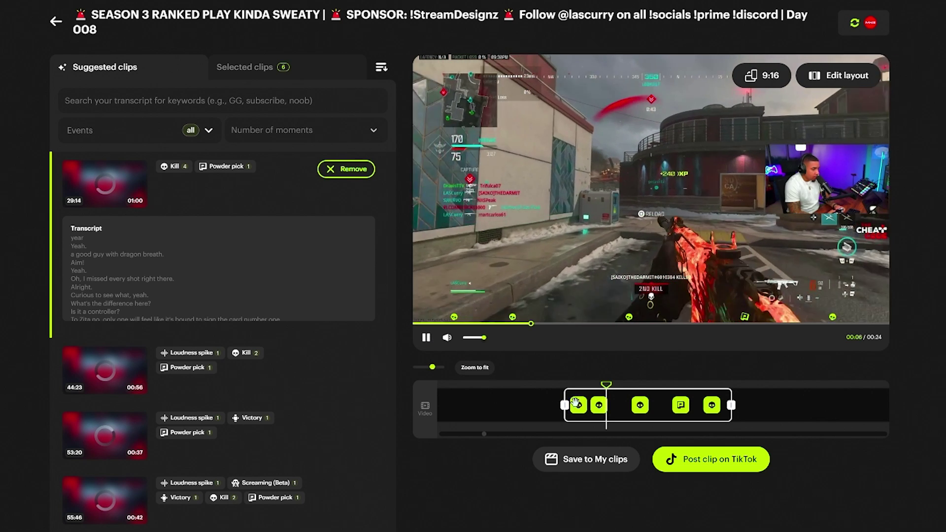
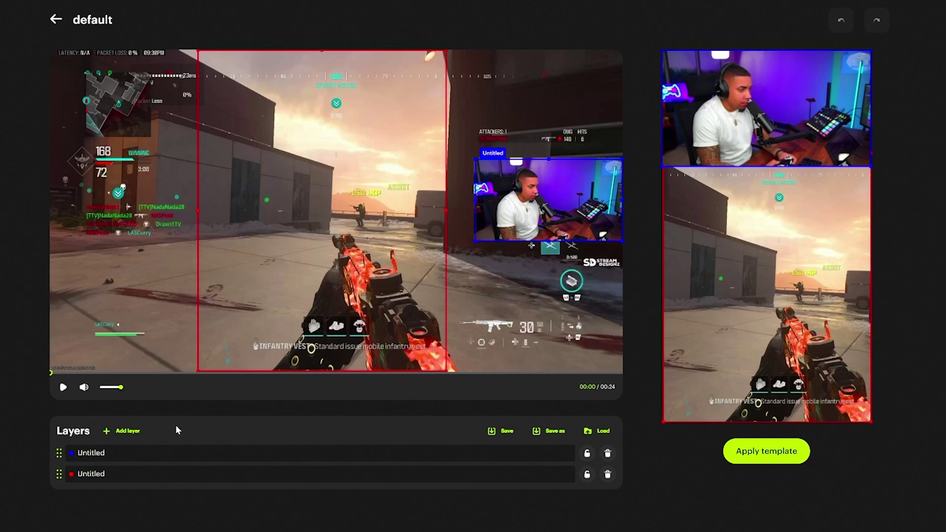
# In the vertical layout, fit the blue layer's crop around the full webcam feed and shift the red gameplay crop slightly toward the webcam.
pyautogui.moveTo(529, 198); pyautogui.dragTo(496, 200)
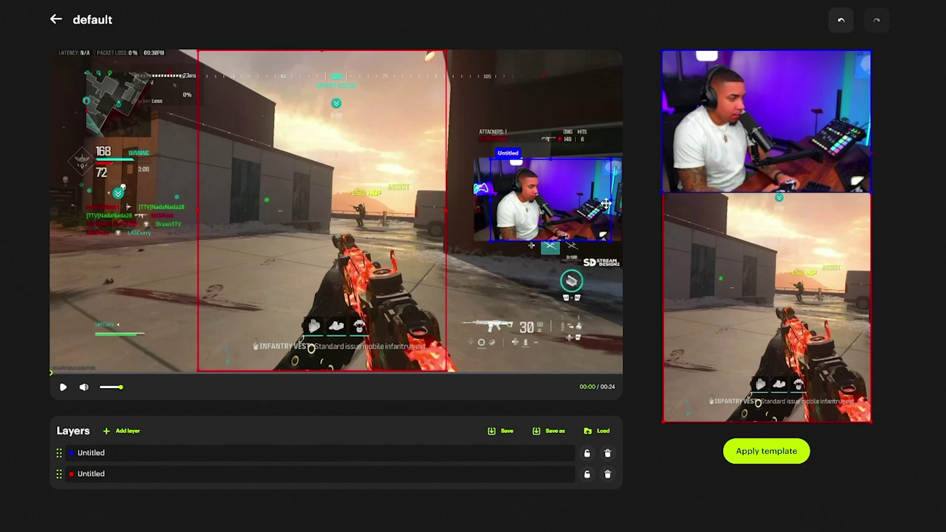
pyautogui.moveTo(606, 204); pyautogui.dragTo(590, 204)
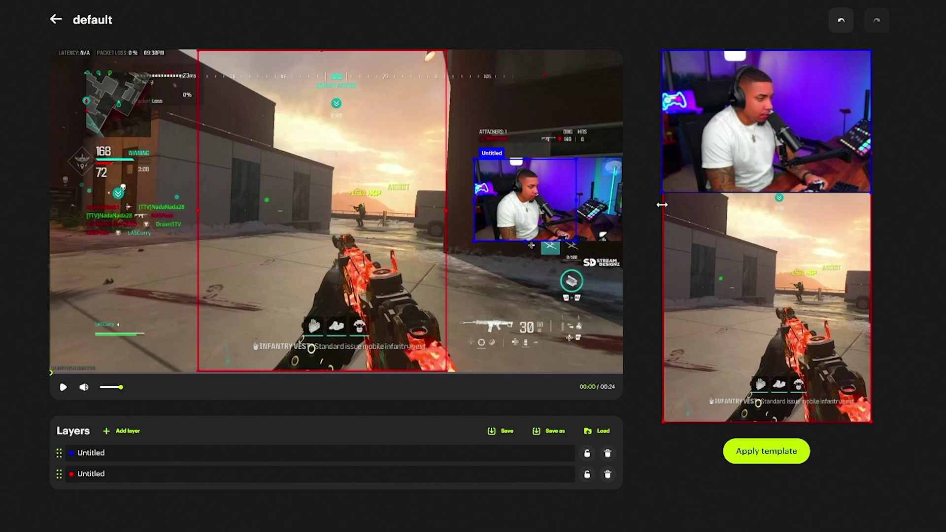
pyautogui.moveTo(575, 200); pyautogui.dragTo(620, 199)
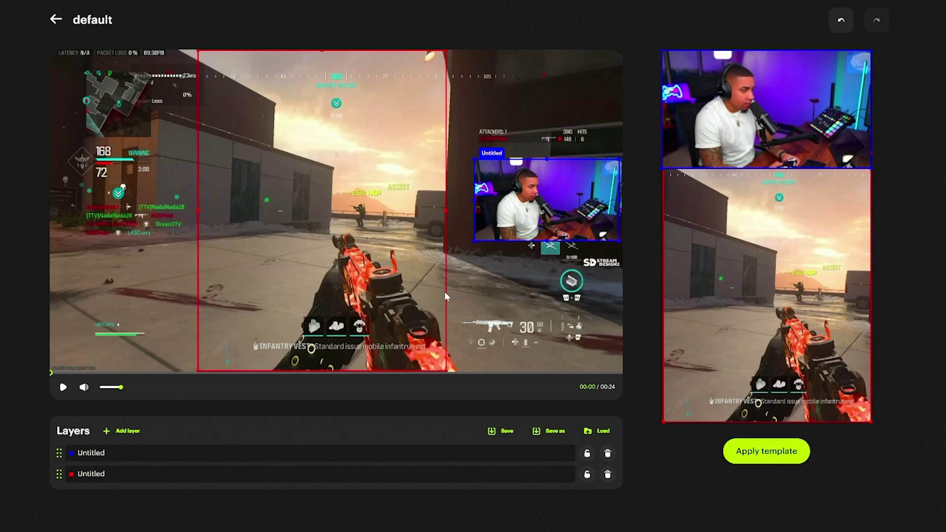
pyautogui.moveTo(302, 242); pyautogui.dragTo(325, 243)
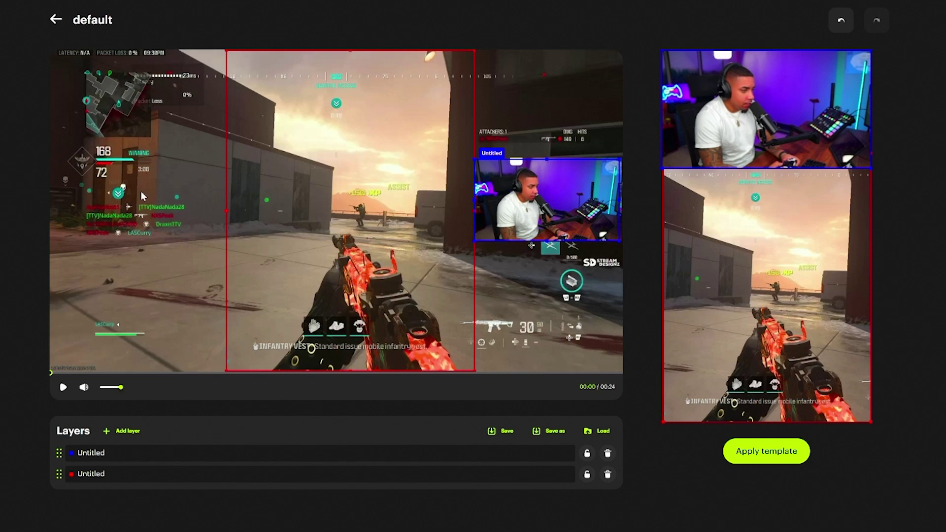
# Add a third layer to the layout and crop it tightly around the match score and timer in the gameplay HUD.
pyautogui.click(120, 432)
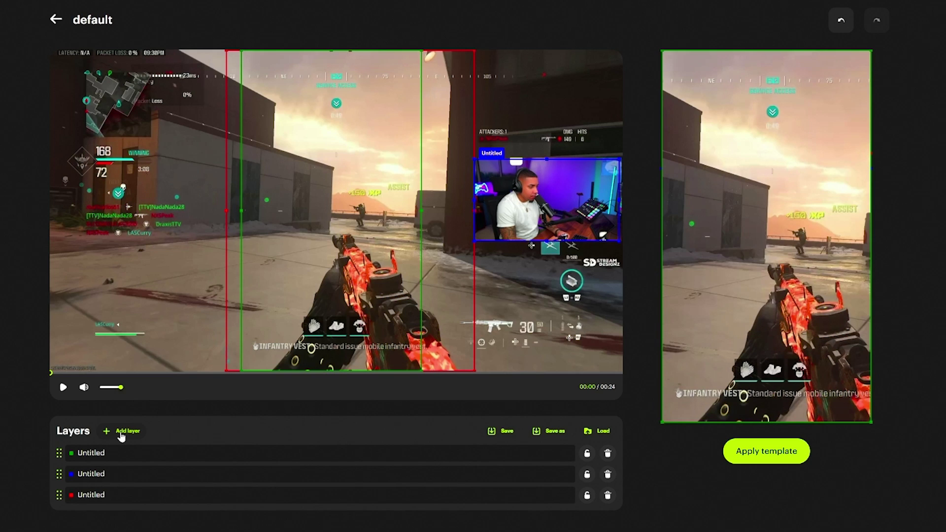
pyautogui.moveTo(307, 230); pyautogui.dragTo(107, 235)
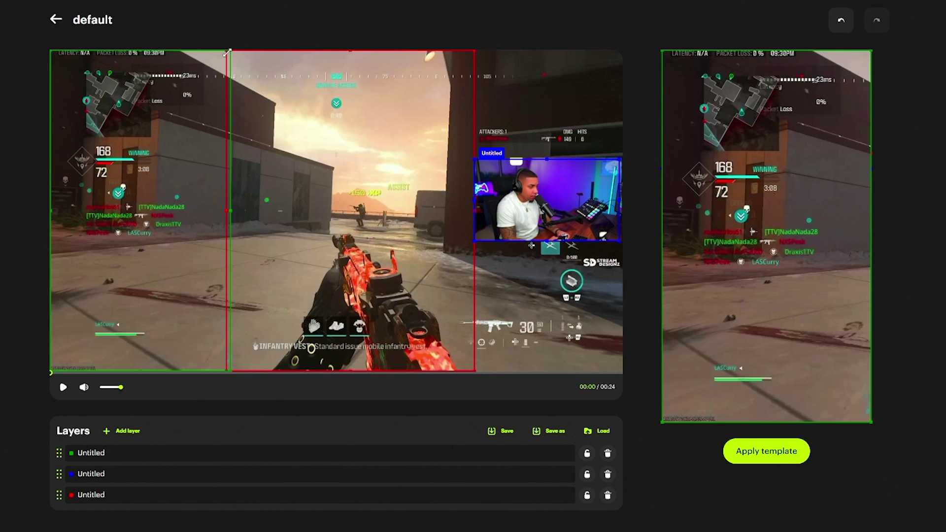
pyautogui.moveTo(227, 52); pyautogui.dragTo(192, 143)
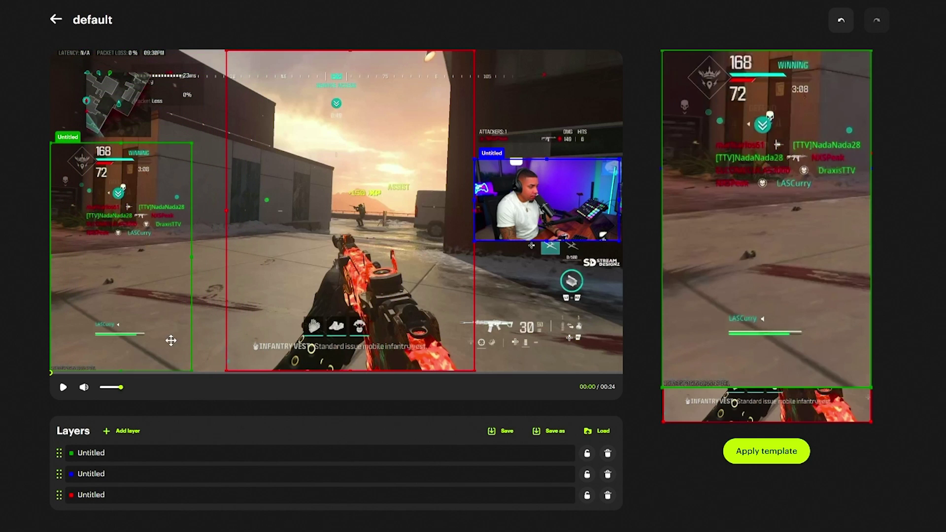
pyautogui.moveTo(115, 371); pyautogui.dragTo(123, 346)
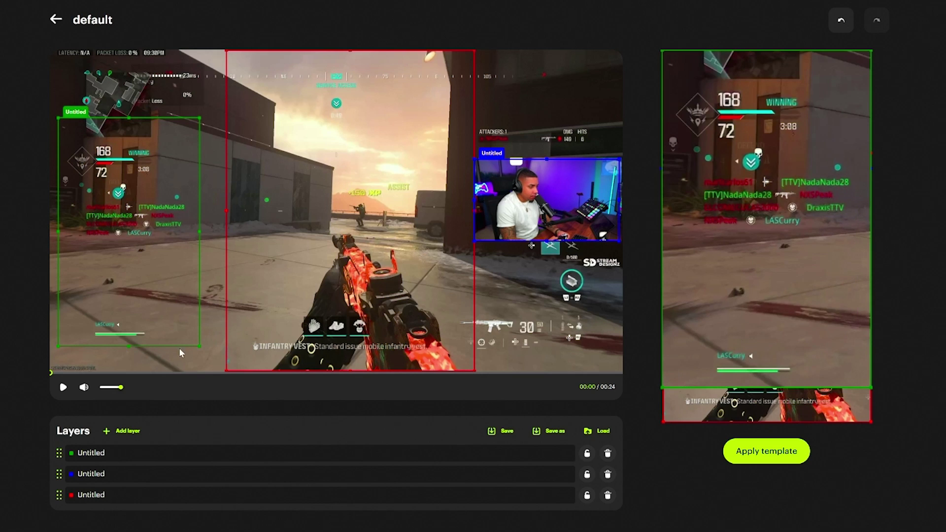
pyautogui.moveTo(198, 346); pyautogui.dragTo(175, 185)
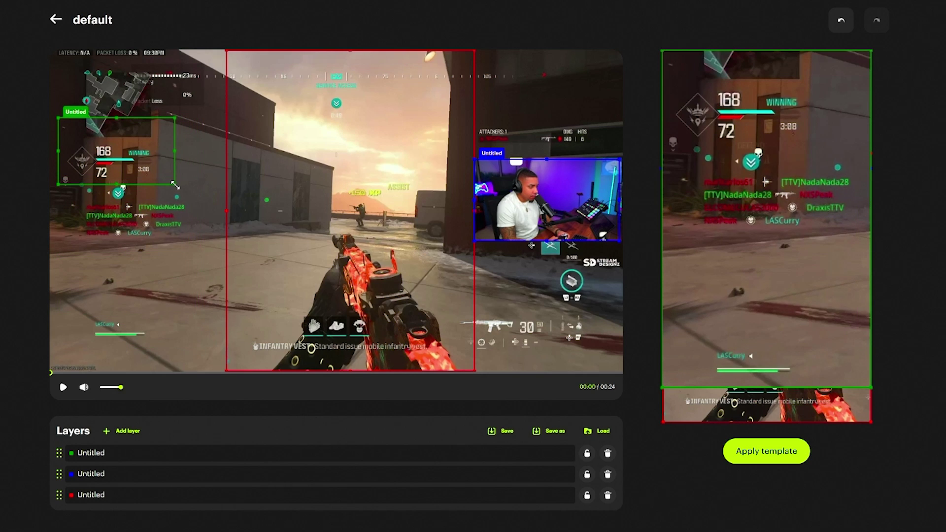
pyautogui.moveTo(113, 117); pyautogui.dragTo(157, 165)
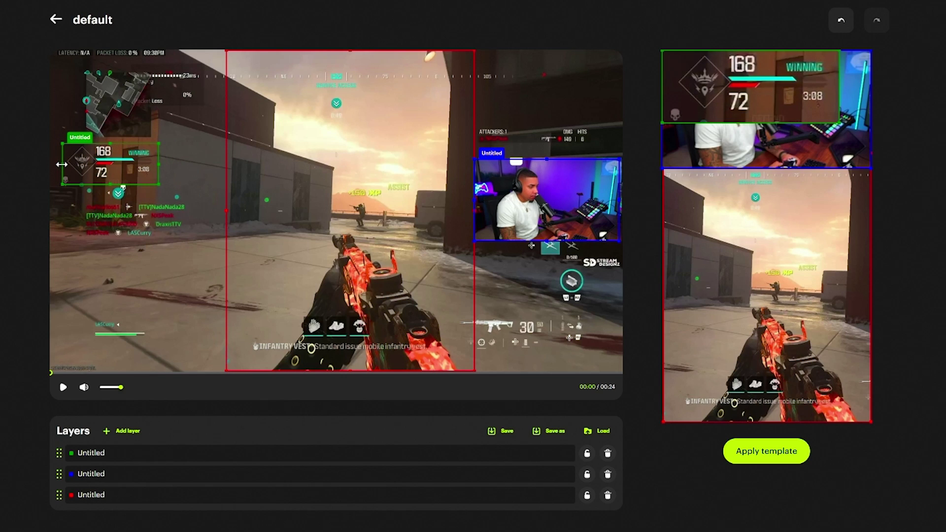
pyautogui.moveTo(61, 164); pyautogui.dragTo(64, 165)
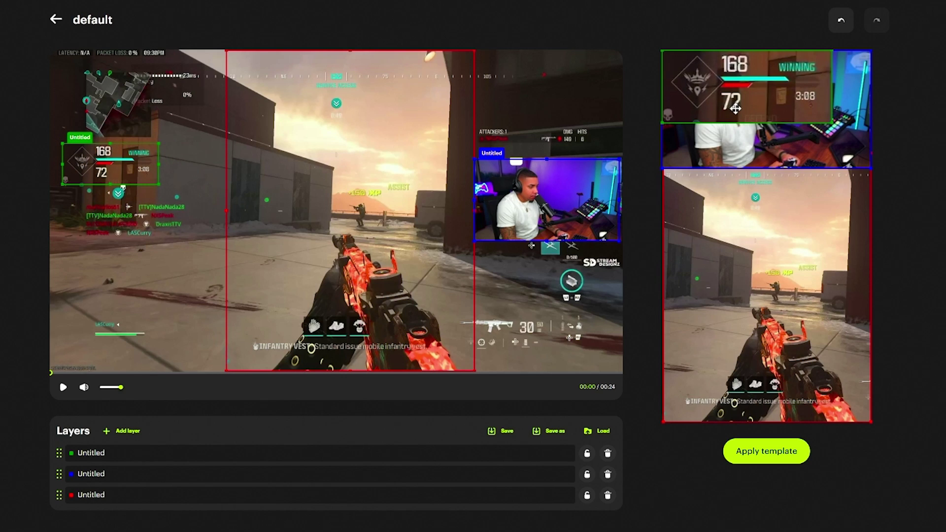
# Shrink the green score layer into the gameplay's corner just below the webcam, order it between the blue and red layers, and apply the template.
pyautogui.moveTo(735, 109); pyautogui.dragTo(755, 201)
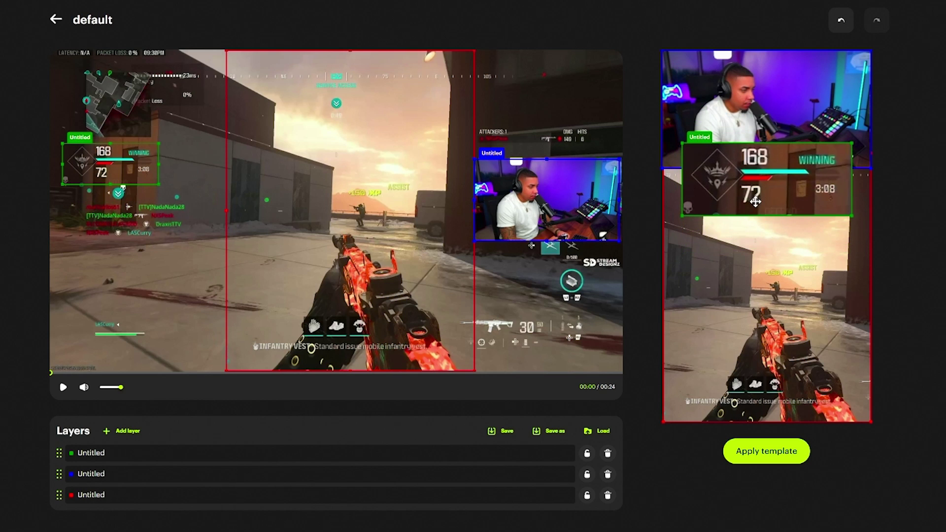
pyautogui.moveTo(683, 217); pyautogui.dragTo(709, 191)
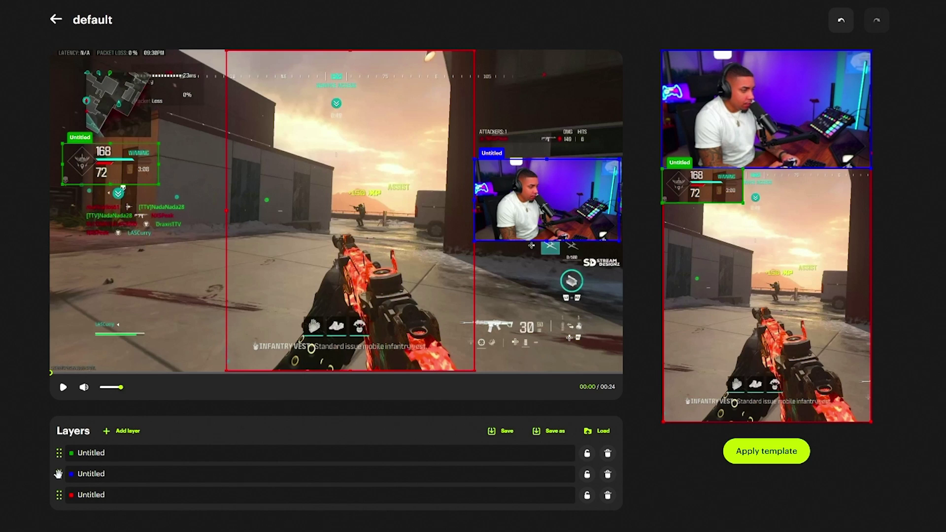
pyautogui.moveTo(57, 454); pyautogui.dragTo(59, 495)
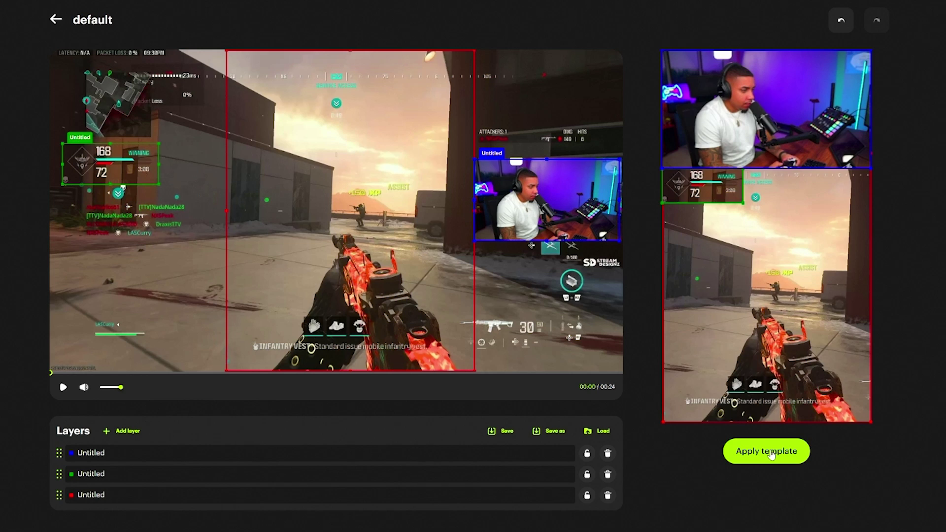
pyautogui.click(770, 451)
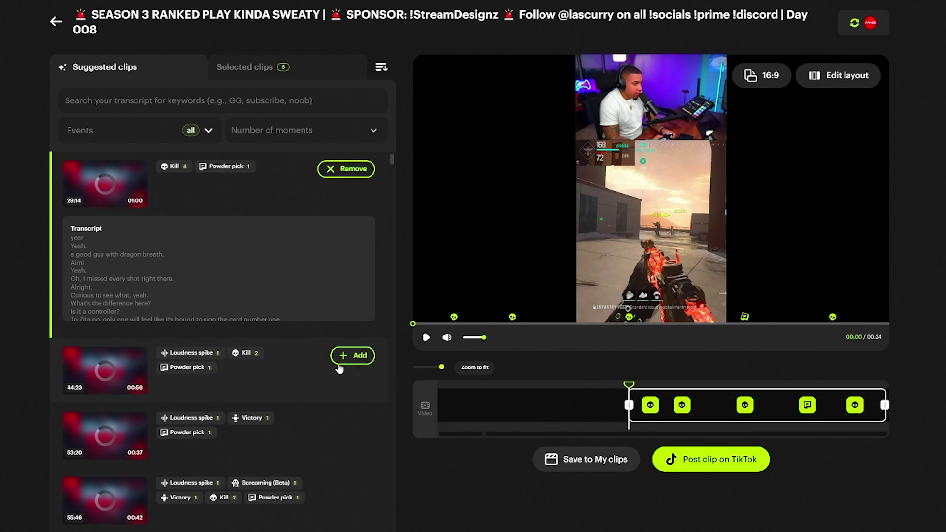
# Preview the suggested clips at 44:23, 53:20 and 55:46 in the new vertical layout.
pyautogui.click(287, 376)
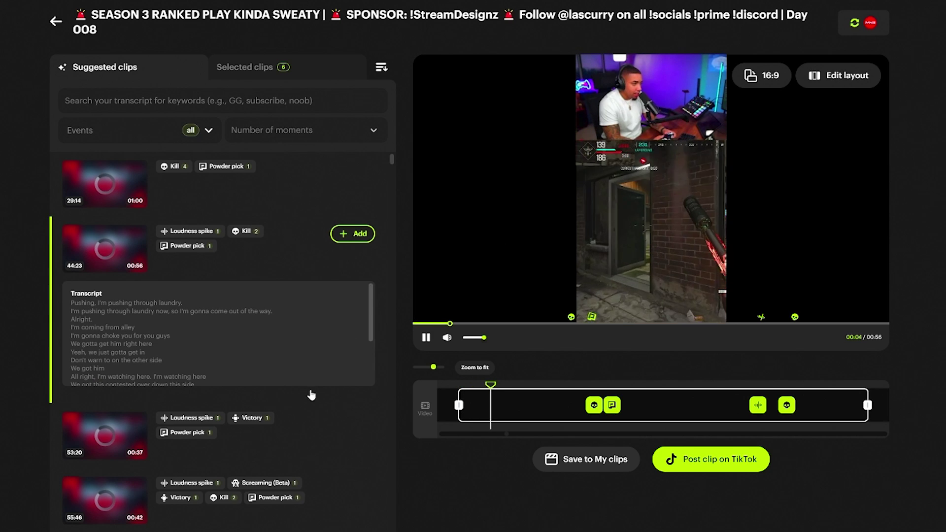
pyautogui.click(320, 446)
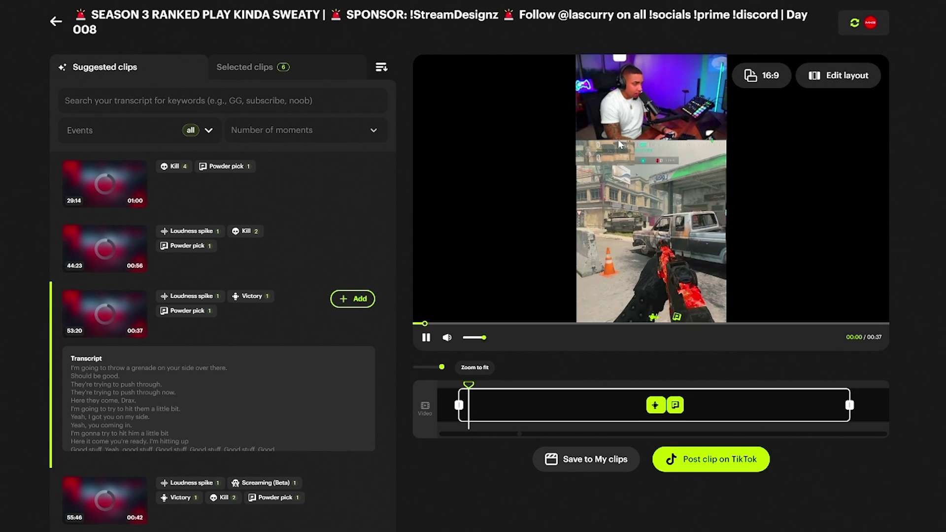
pyautogui.click(323, 503)
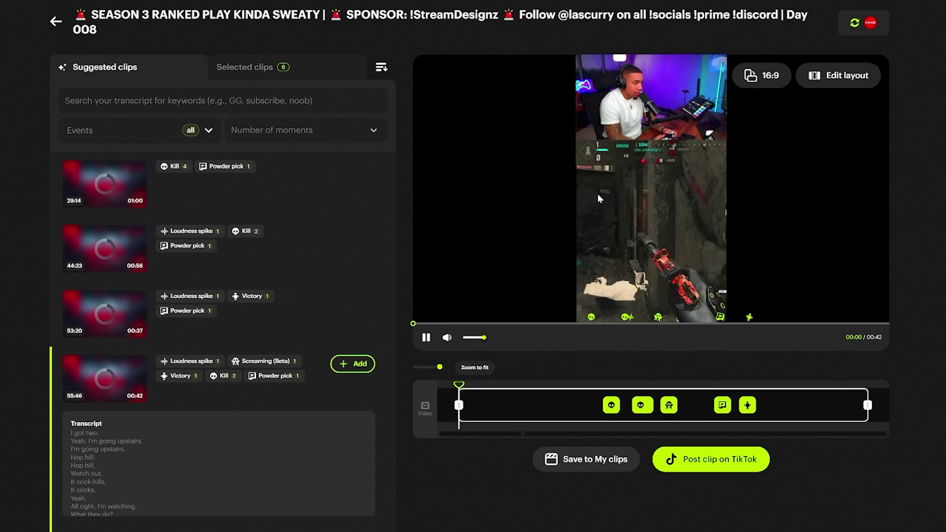
pyautogui.moveTo(342, 245)
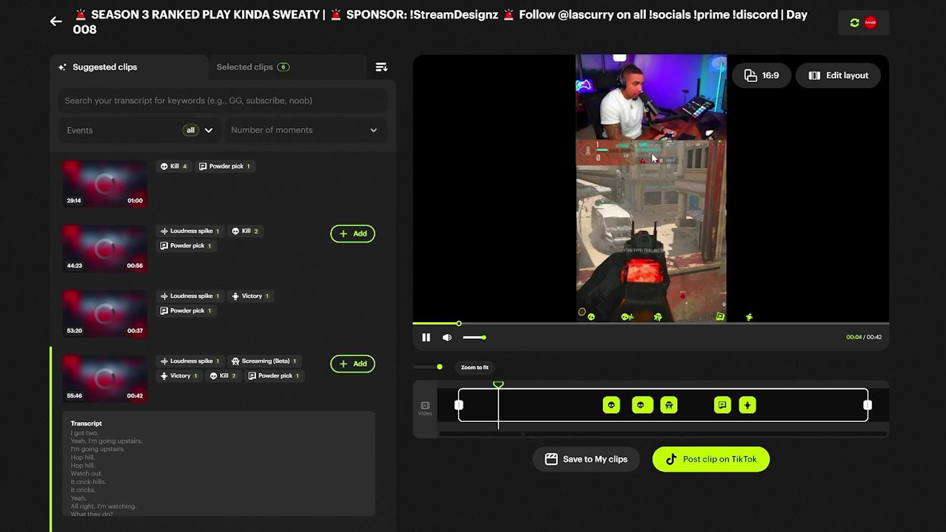
# Reopen the 29:14 clip, pause its playback, and start posting it on TikTok.
pyautogui.click(311, 196)
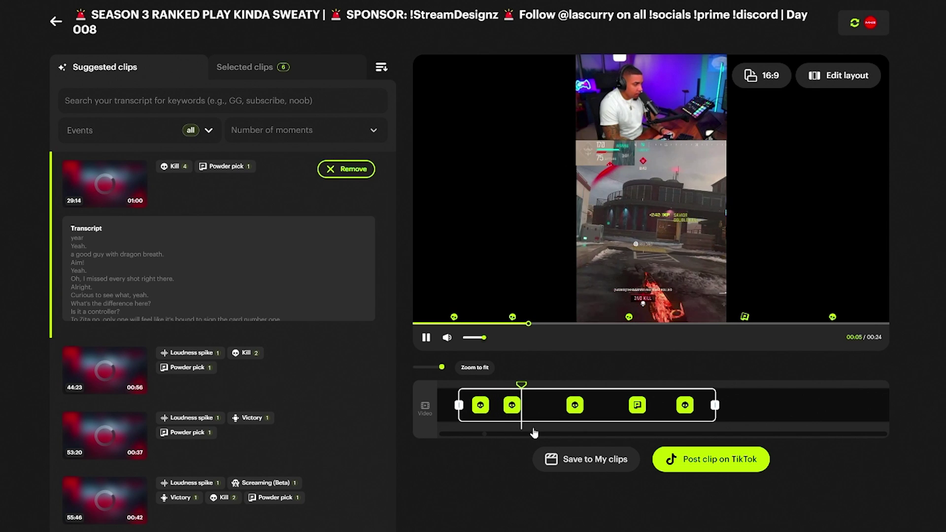
pyautogui.click(427, 338)
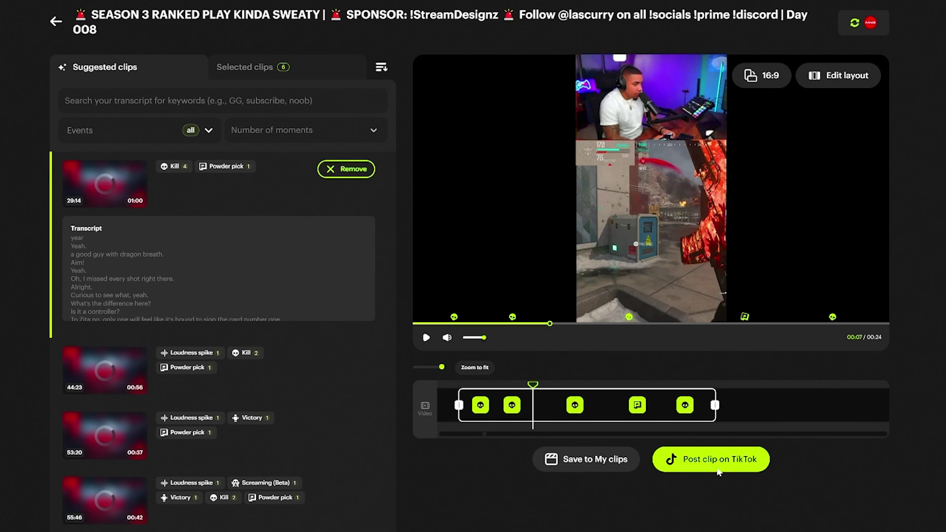
pyautogui.click(712, 469)
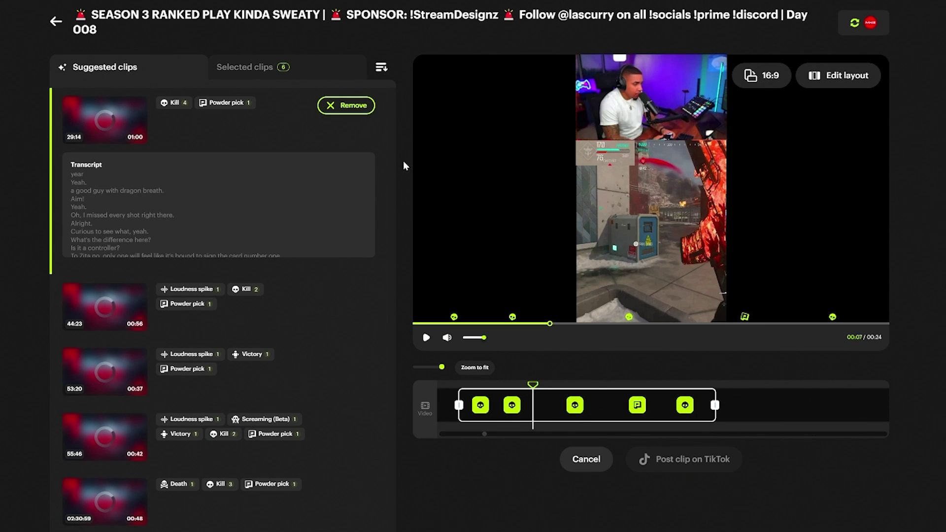
# Look over the list of selected clips, then the page of saved montages.
pyautogui.click(311, 70)
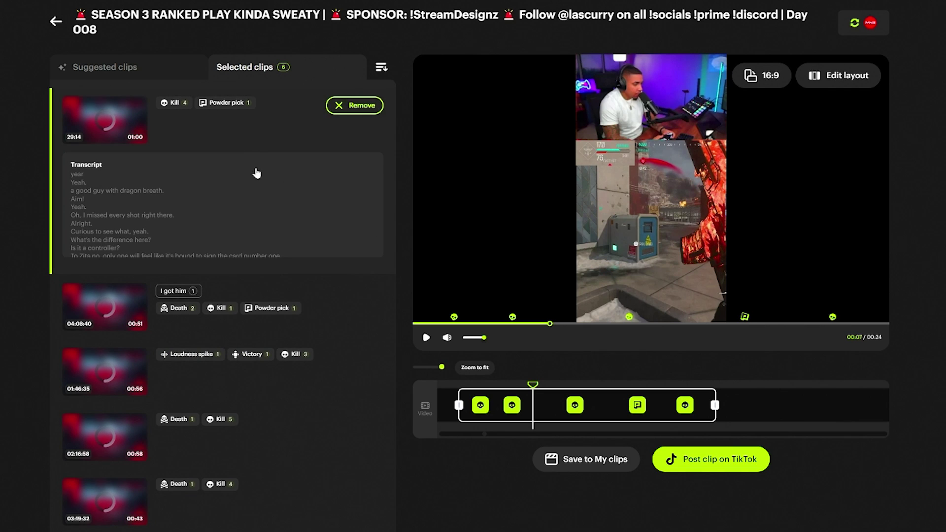
pyautogui.moveTo(247, 458)
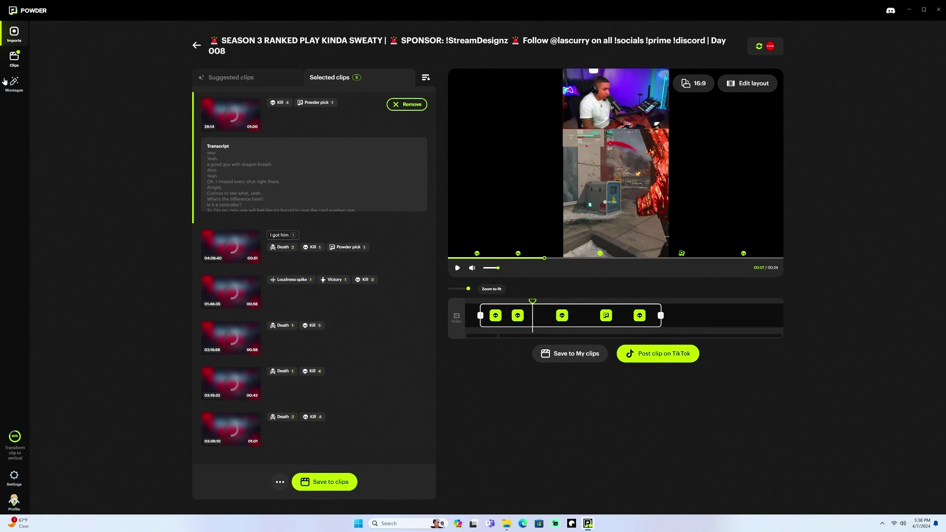
pyautogui.click(14, 85)
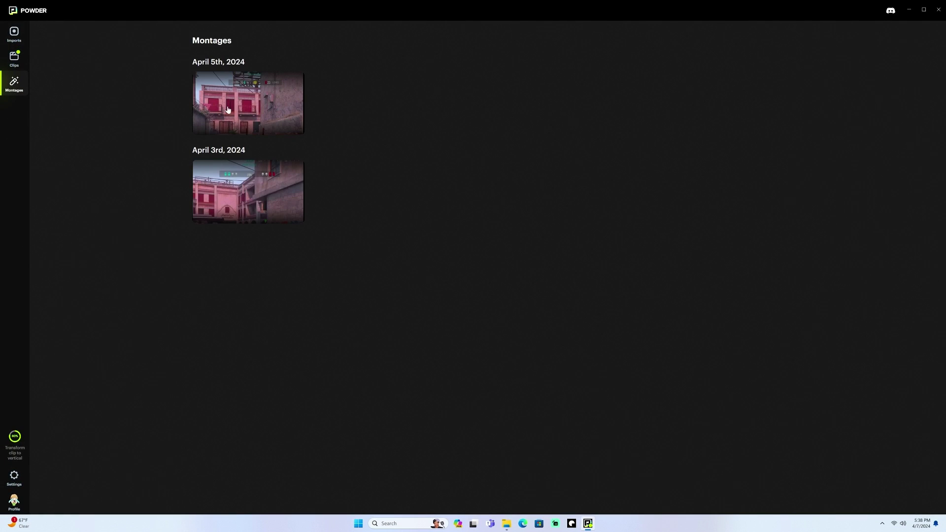
# Create a vertical montage from the first four saved clips of the Season 3 Ranked Play stream, leaving it to process in the background.
pyautogui.click(20, 66)
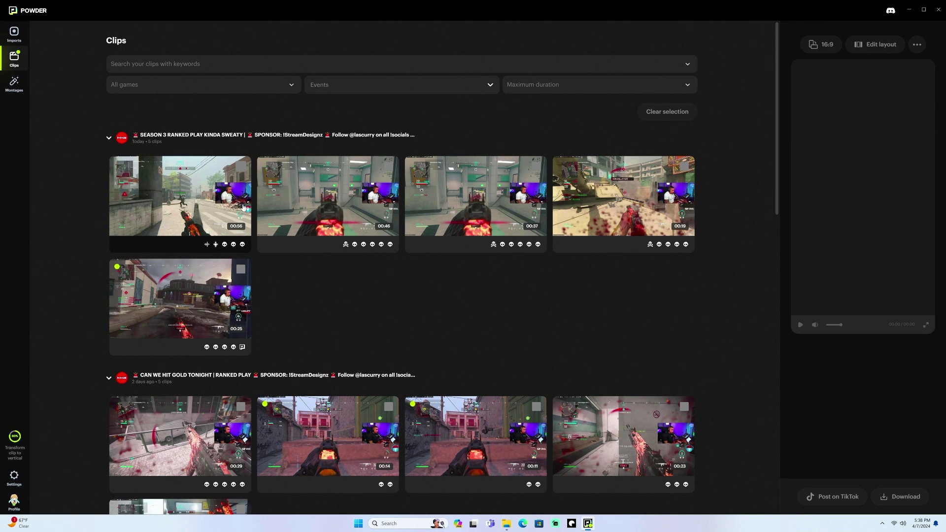
pyautogui.click(241, 167)
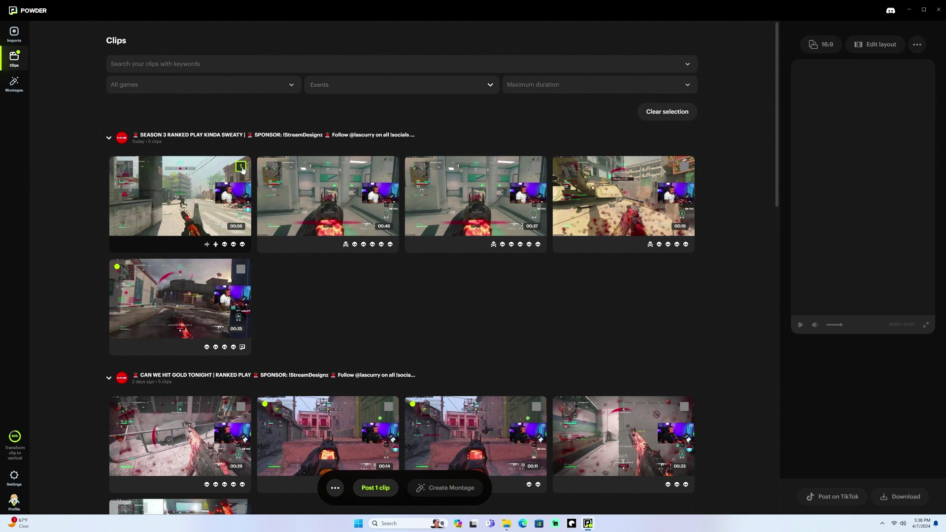
pyautogui.click(389, 166)
pyautogui.click(537, 167)
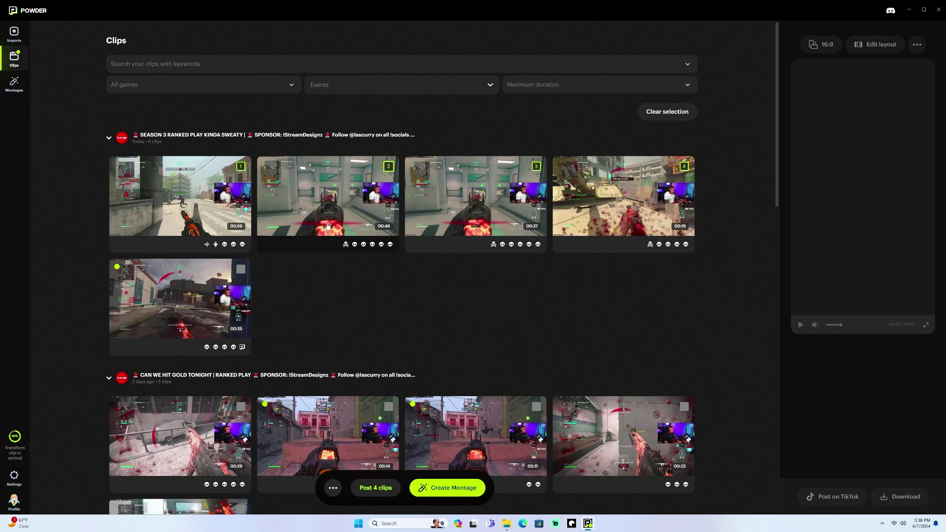
pyautogui.click(445, 490)
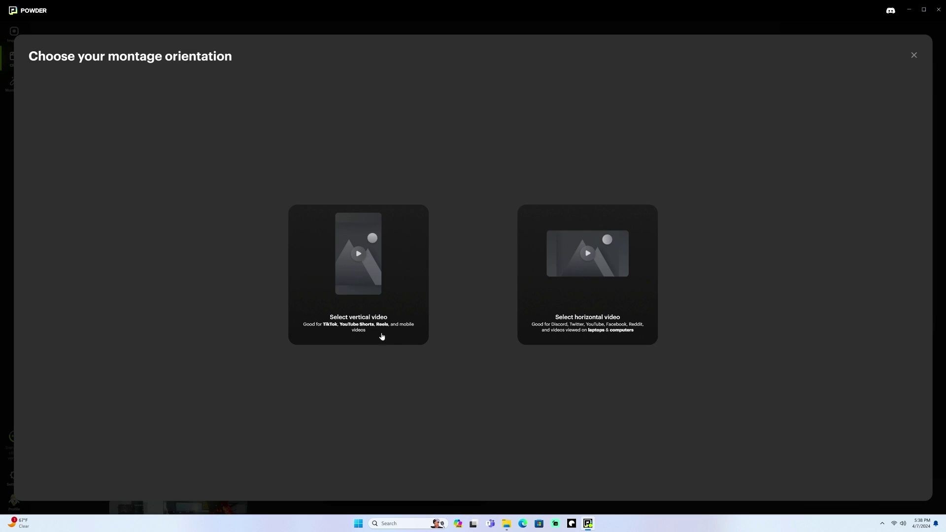
pyautogui.click(407, 306)
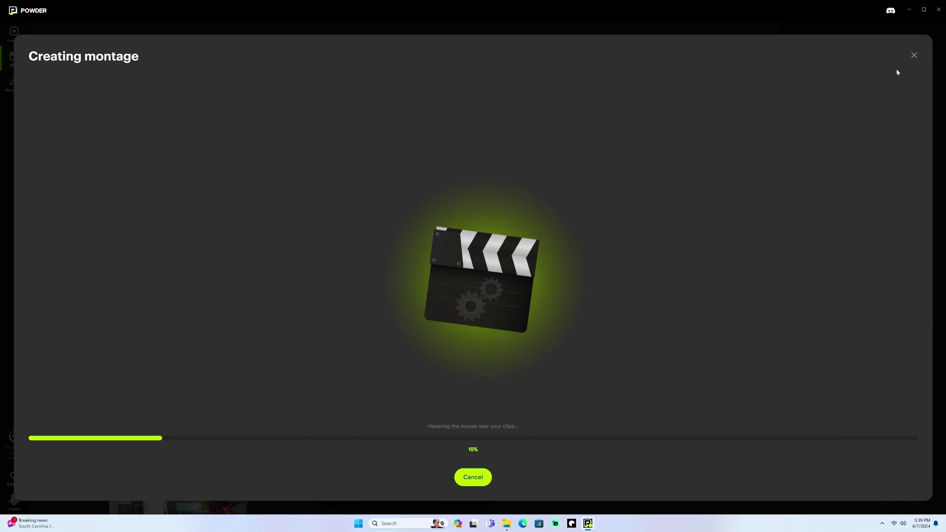
pyautogui.click(916, 56)
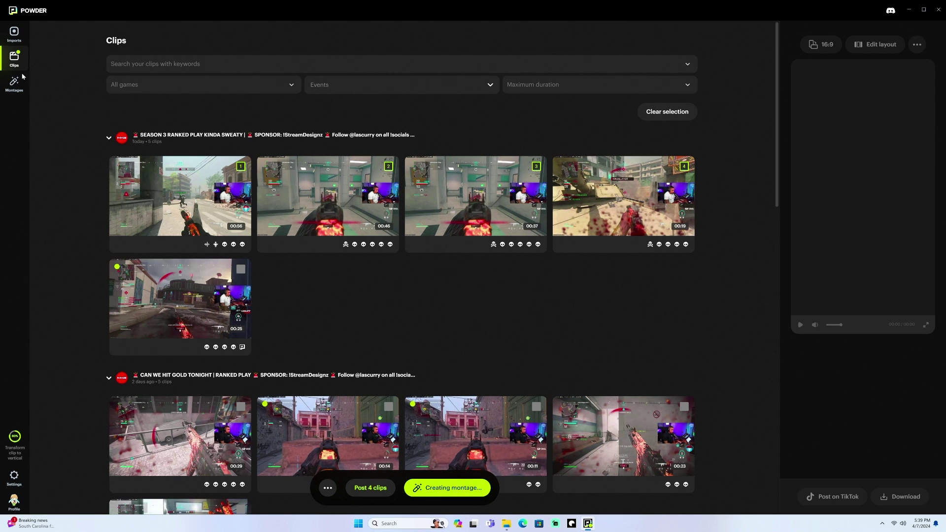
# Skim through the April 5th, 2024 montage and open its TikTok post preview.
pyautogui.click(12, 87)
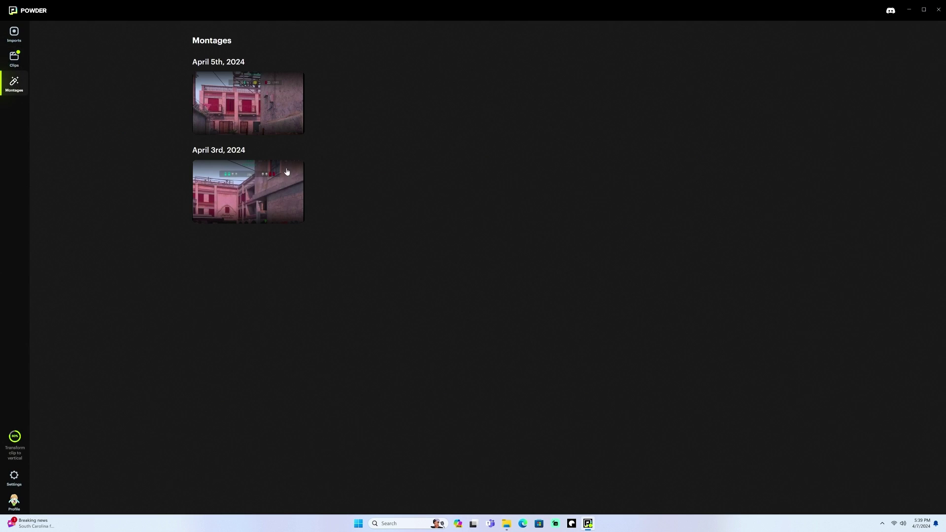
pyautogui.click(241, 119)
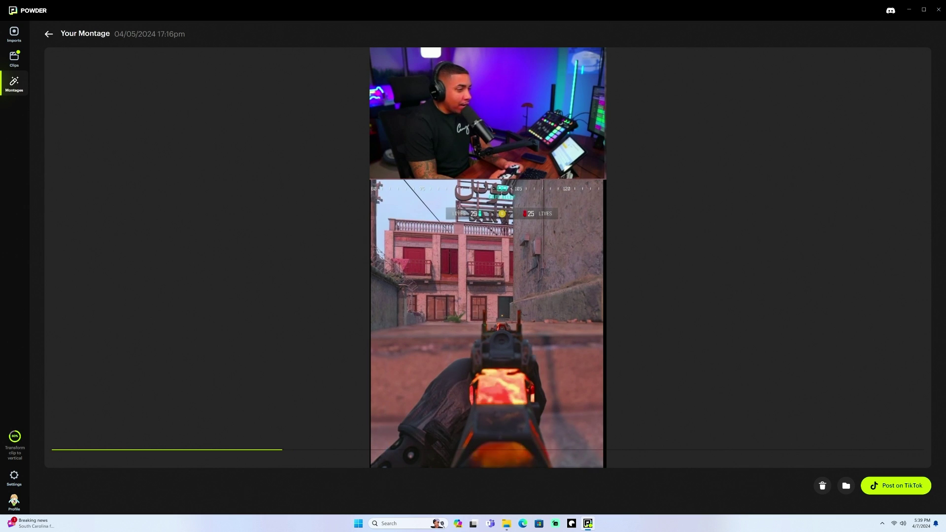
pyautogui.click(385, 449)
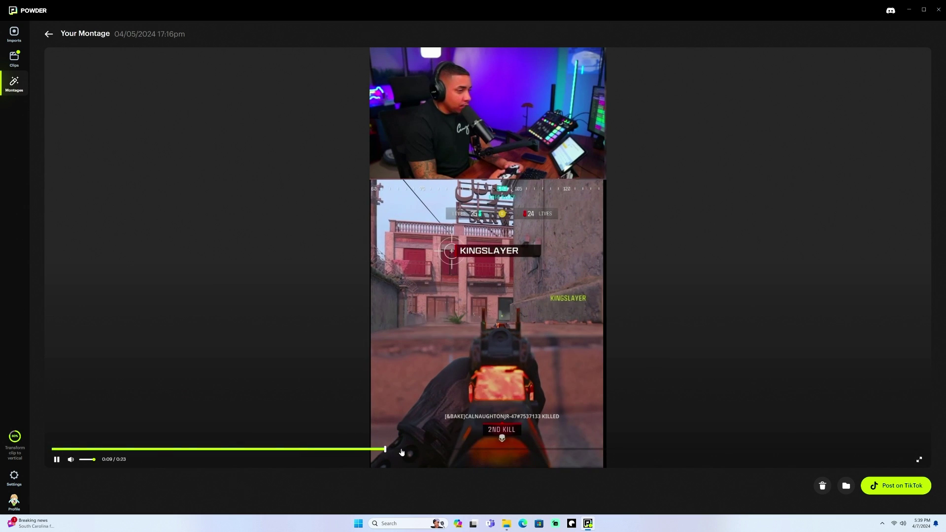
pyautogui.click(496, 449)
pyautogui.click(582, 449)
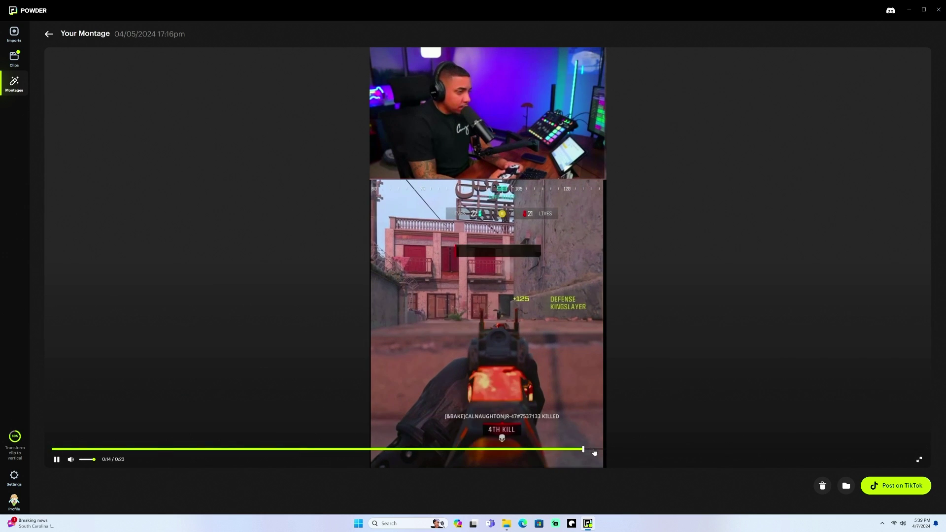
pyautogui.click(657, 450)
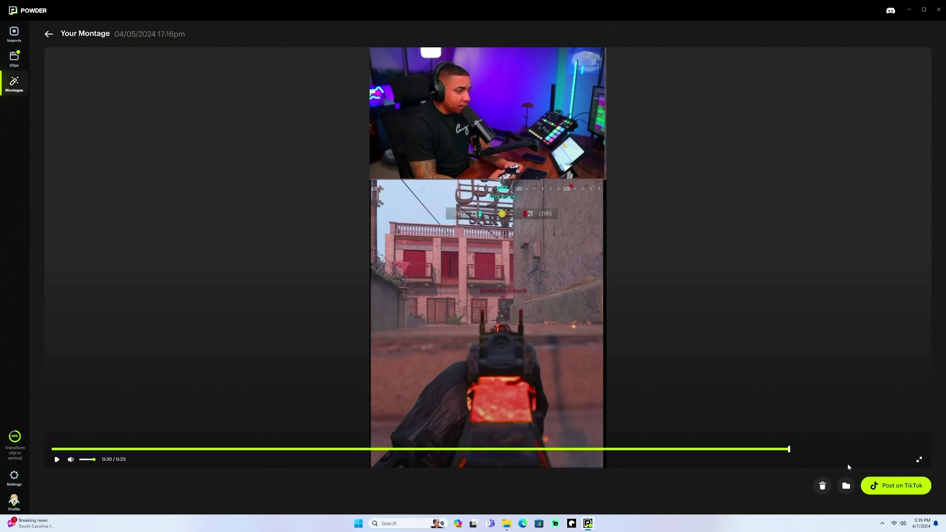
pyautogui.click(894, 489)
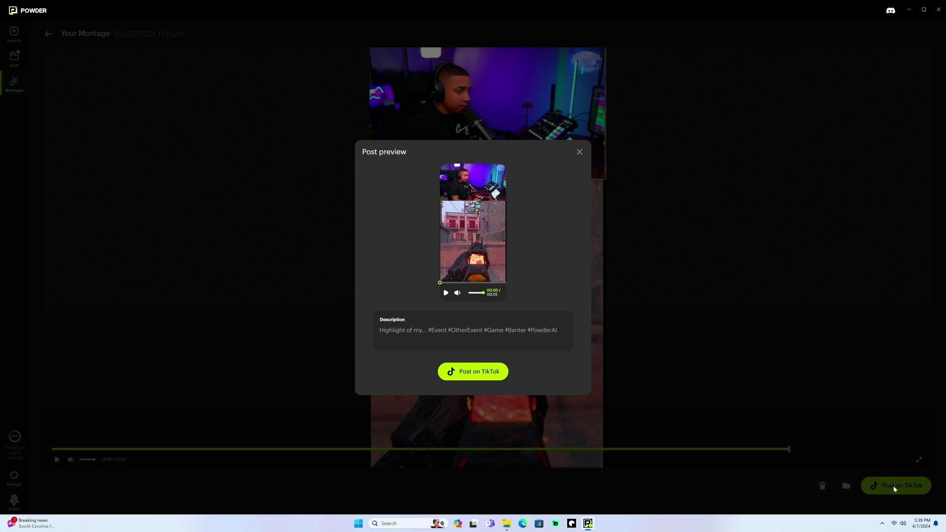